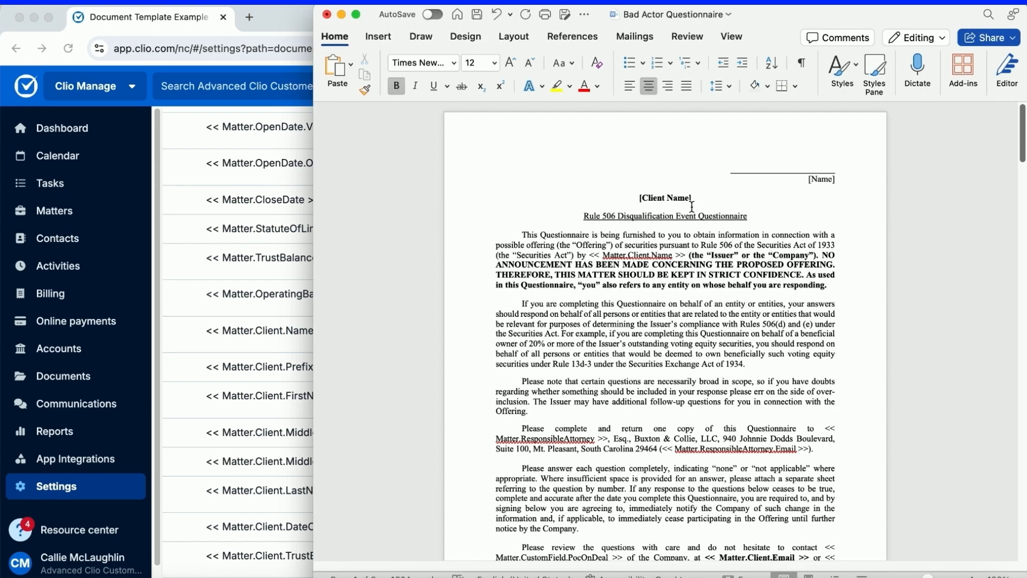
Replace the [Client Name] placeholder above the questionnaire title with the copied << Matter.Client.Name >> merge field, keeping it on its own line.
left_click_drag(691, 198, 638, 200)
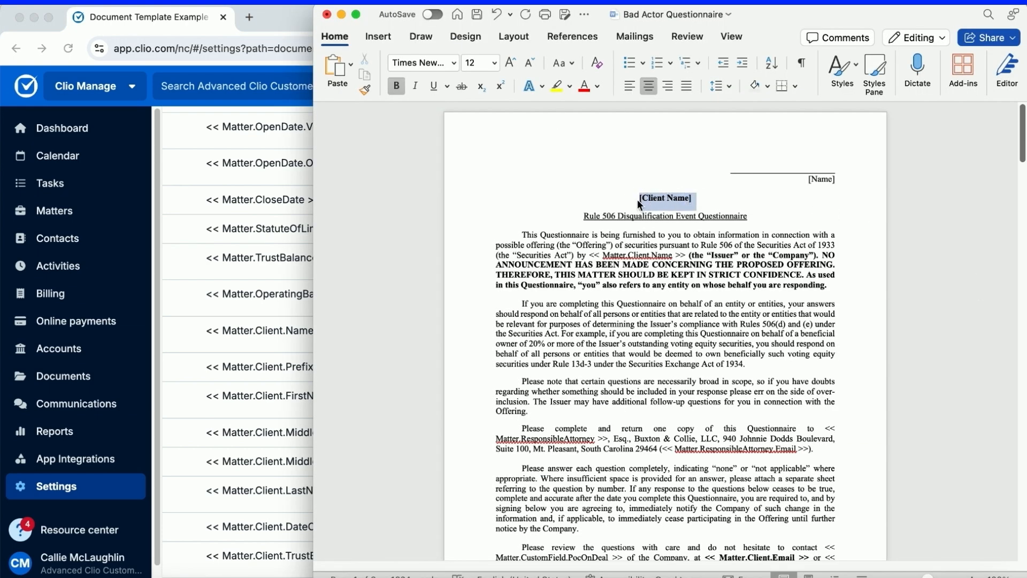
type("<< Matter.Client.Name >>")
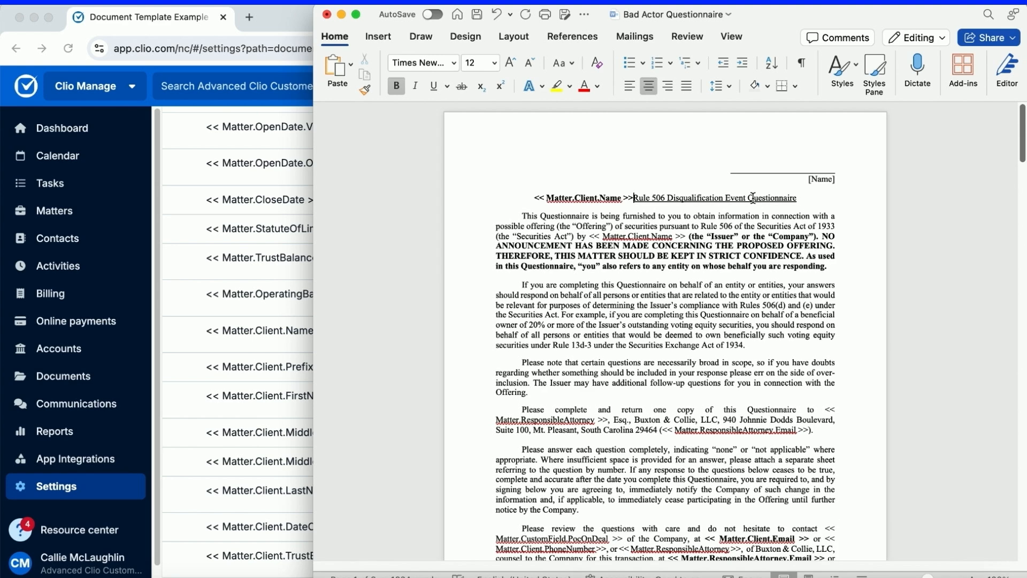
key("Return")
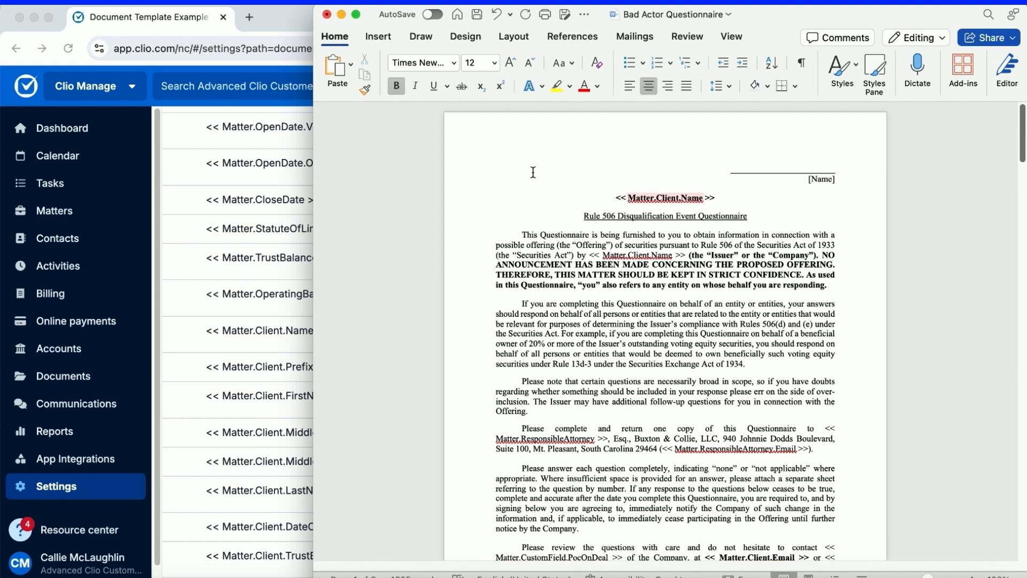
Copy the << Matter.CustomField.Within10YearsOfProposedSale >> merge field from Clio and paste it in Word over question 2's 10YearsPriorOfferingDate field.
left_click(182, 195)
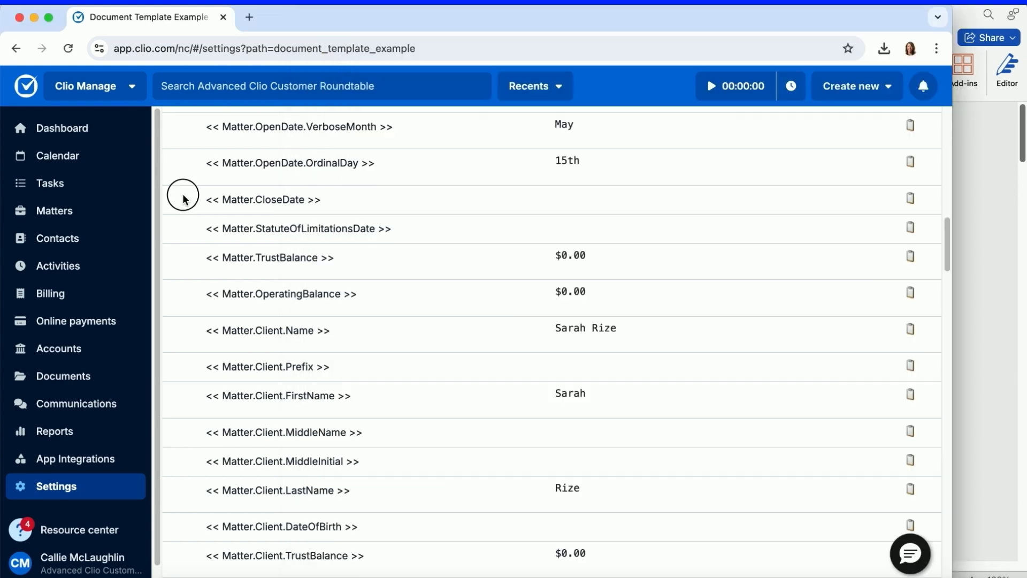
scroll(496, 268, "down", 12)
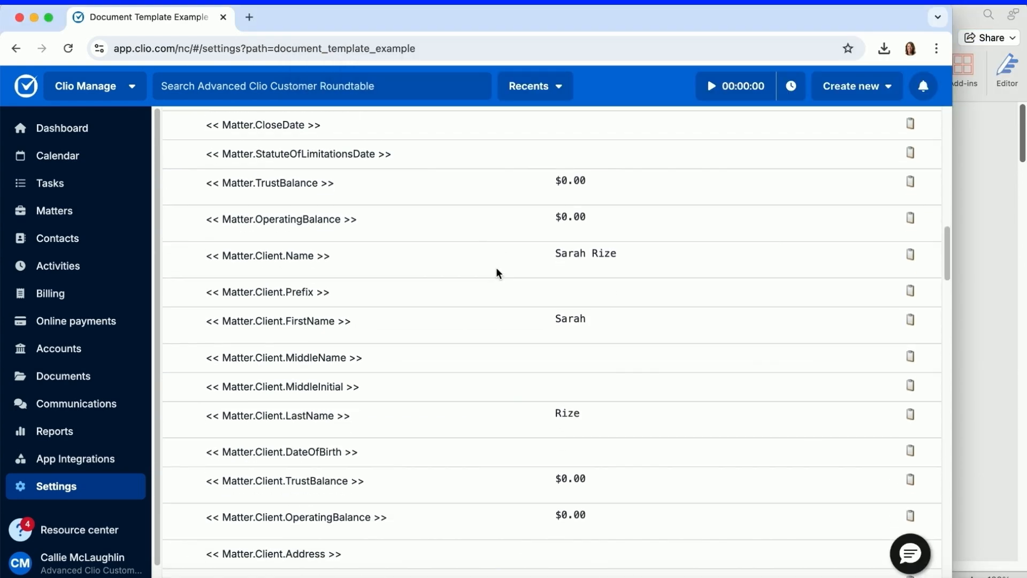
scroll(497, 271, "down", 12)
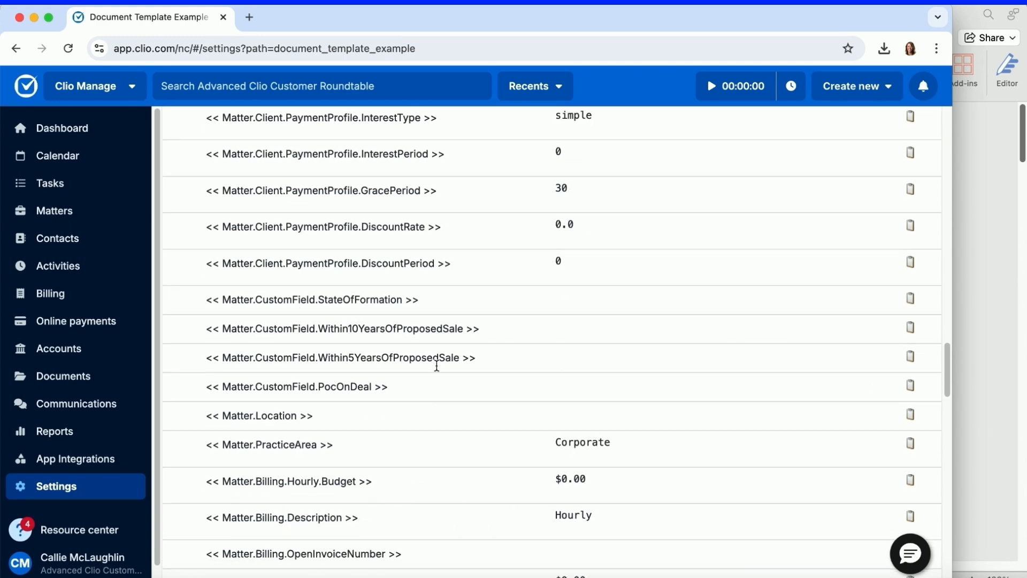
left_click(911, 329)
left_click(976, 324)
scroll(723, 325, "down", 10)
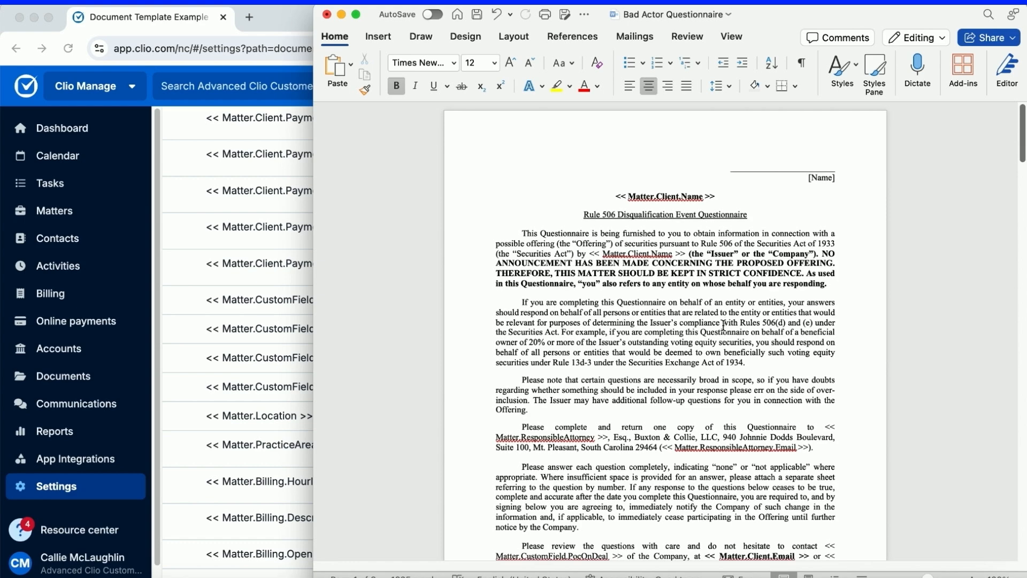
scroll(726, 327, "down", 5)
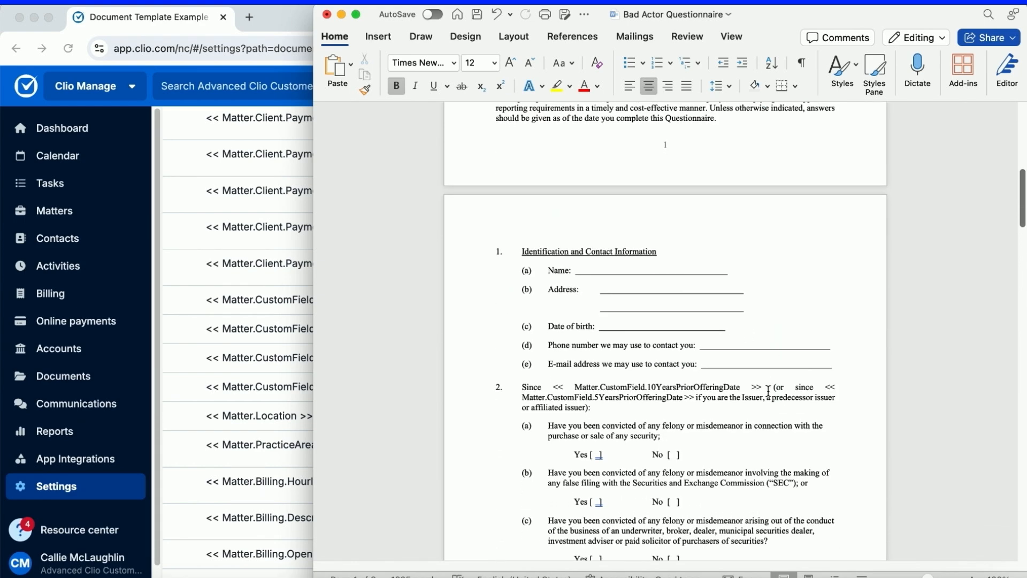
left_click_drag(766, 386, 560, 385)
type("Matter.CustomField.Within10YearsOfProposedSale >>")
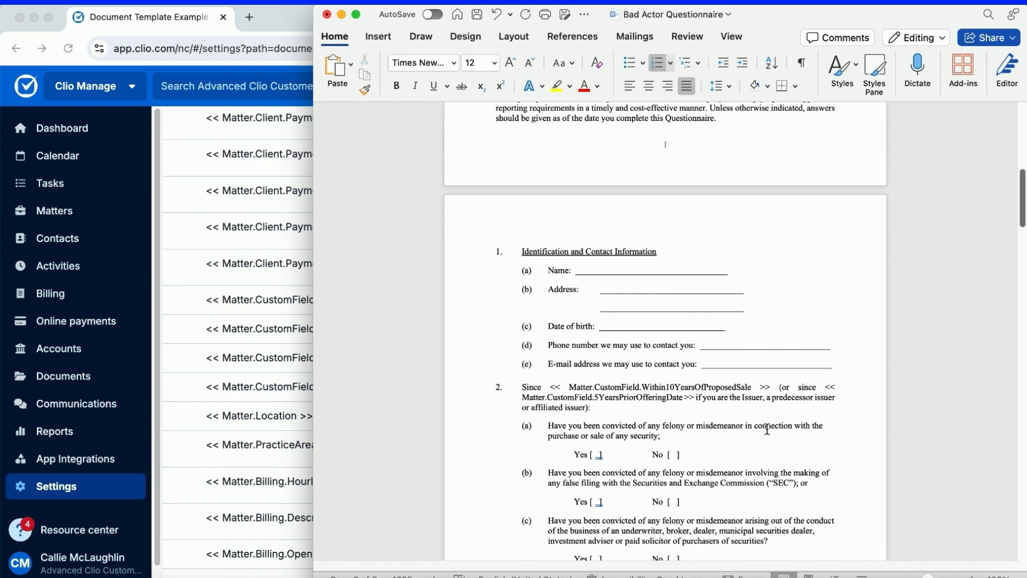
Save the Bad Actor Questionnaire template and close it.
scroll(766, 430, "down", 2)
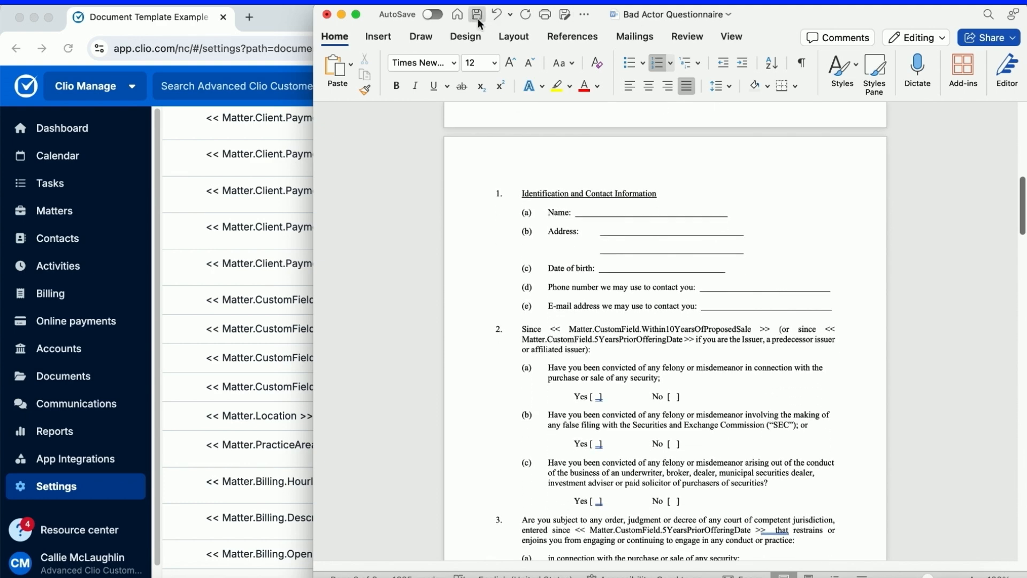
left_click(476, 16)
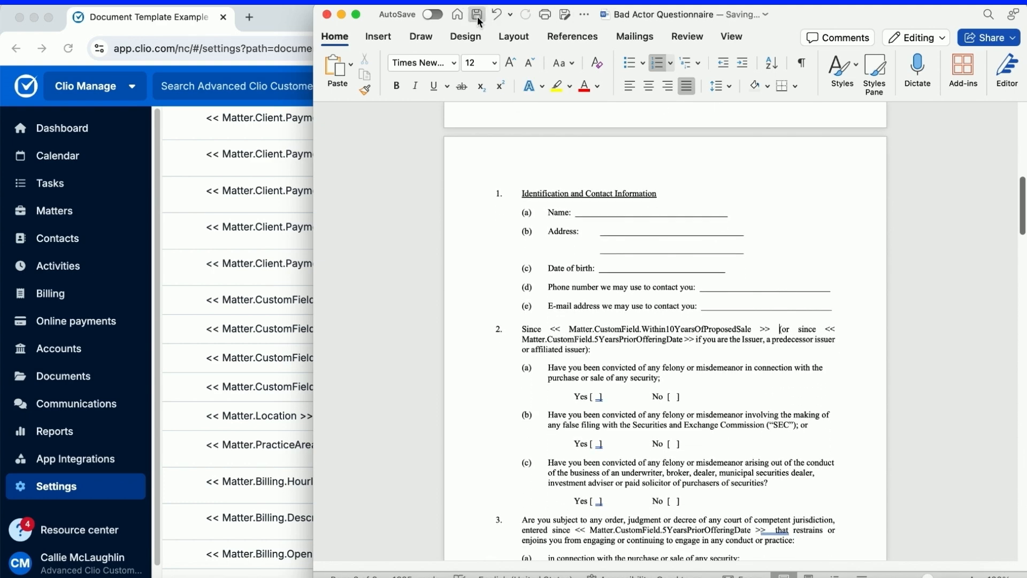
left_click(327, 15)
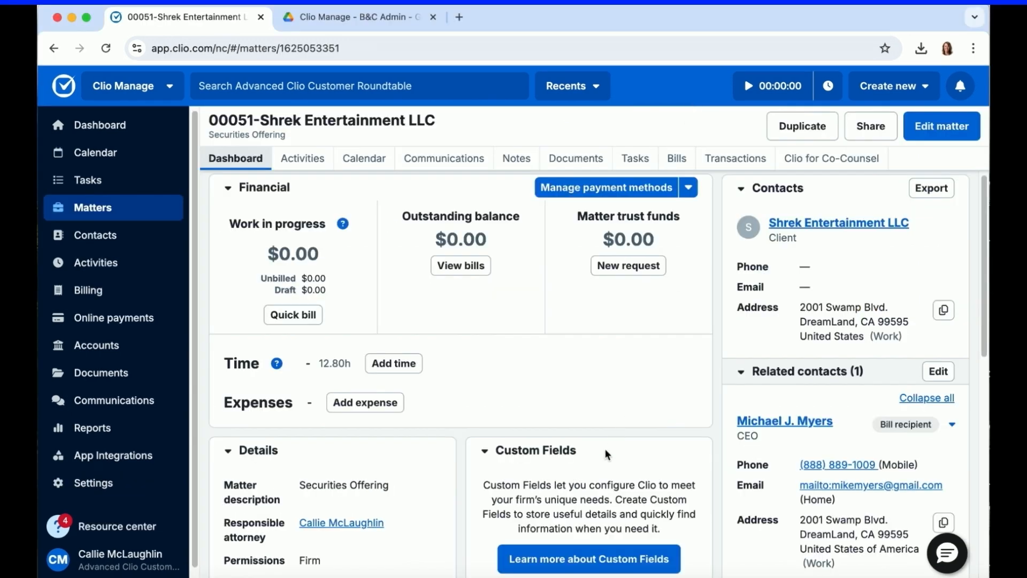
Edit the Shrek Entertainment LLC matter in Clio and add the Securities Offering custom field set.
left_click(940, 128)
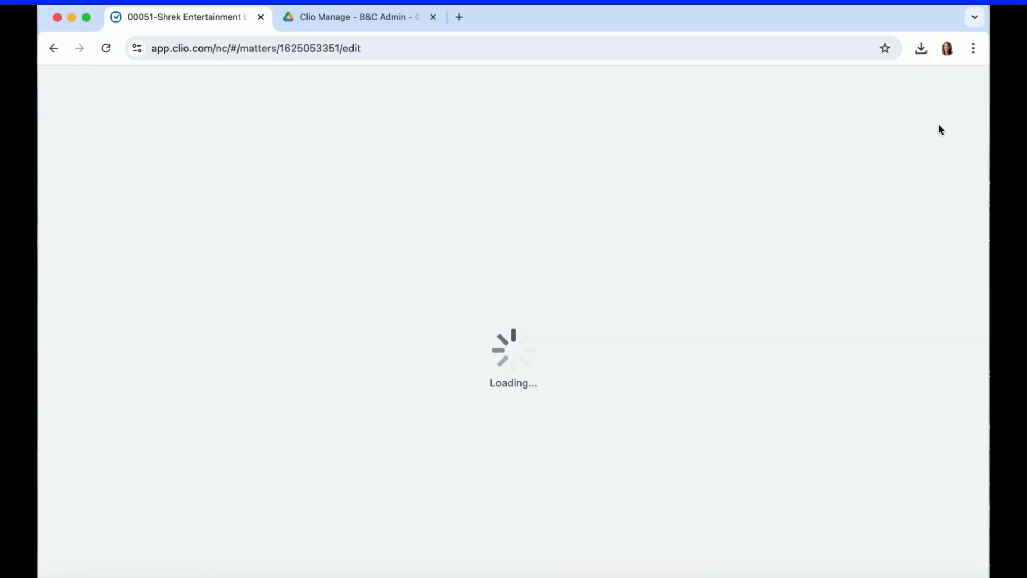
scroll(863, 284, "down", 15)
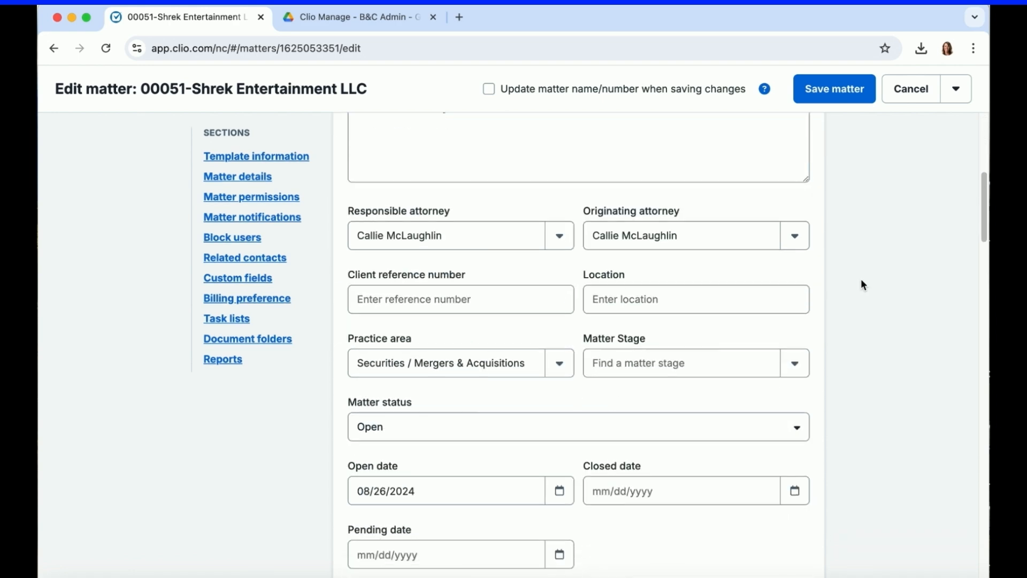
scroll(862, 286, "down", 10)
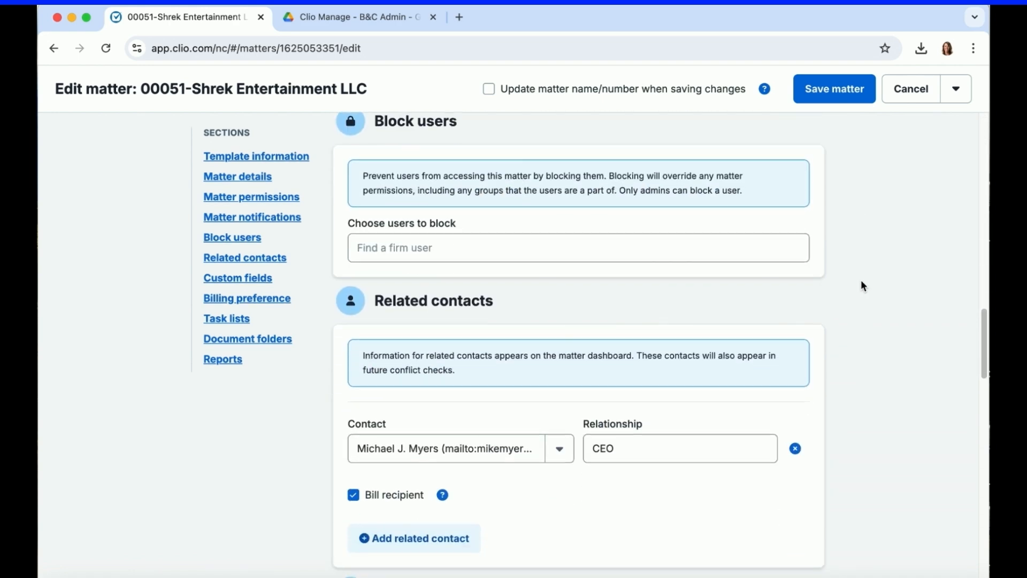
left_click(796, 276)
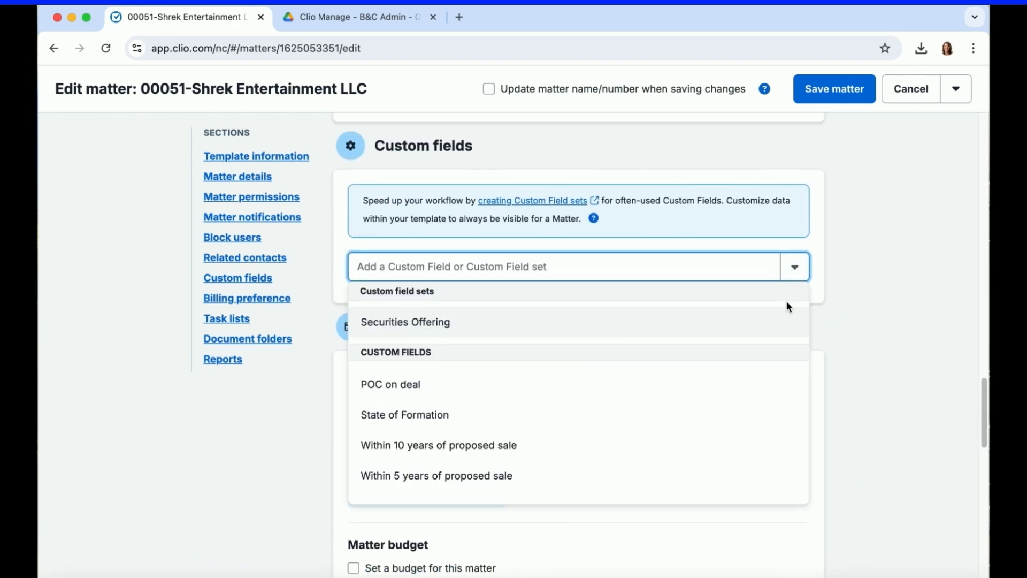
left_click(753, 326)
Enter South Carolina as State of Formation, October 7, 2014 and October 7, 2019 as the 10- and 5-year dates, fill in POC on deal, and save.
left_click(505, 365)
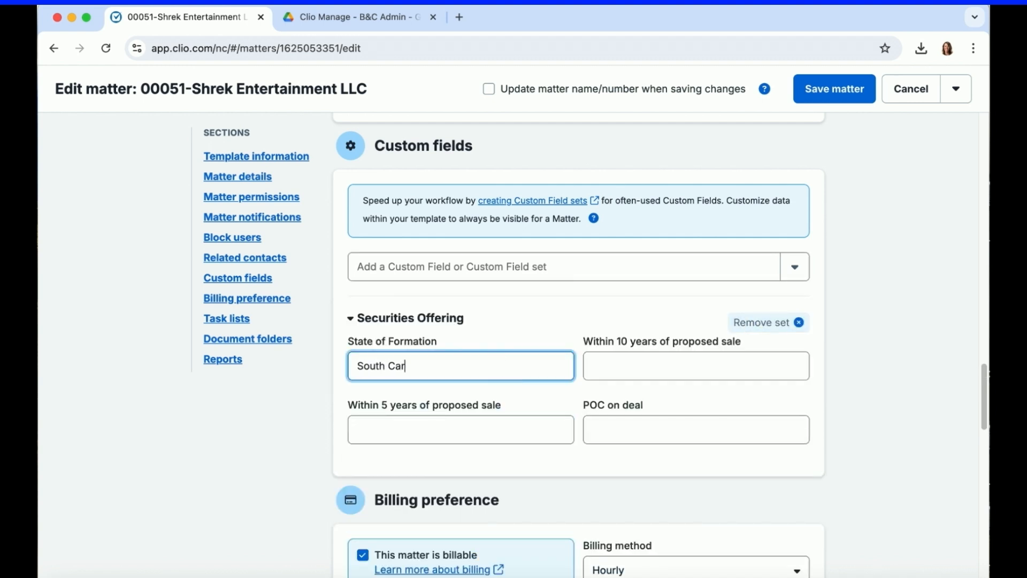
key("Tab")
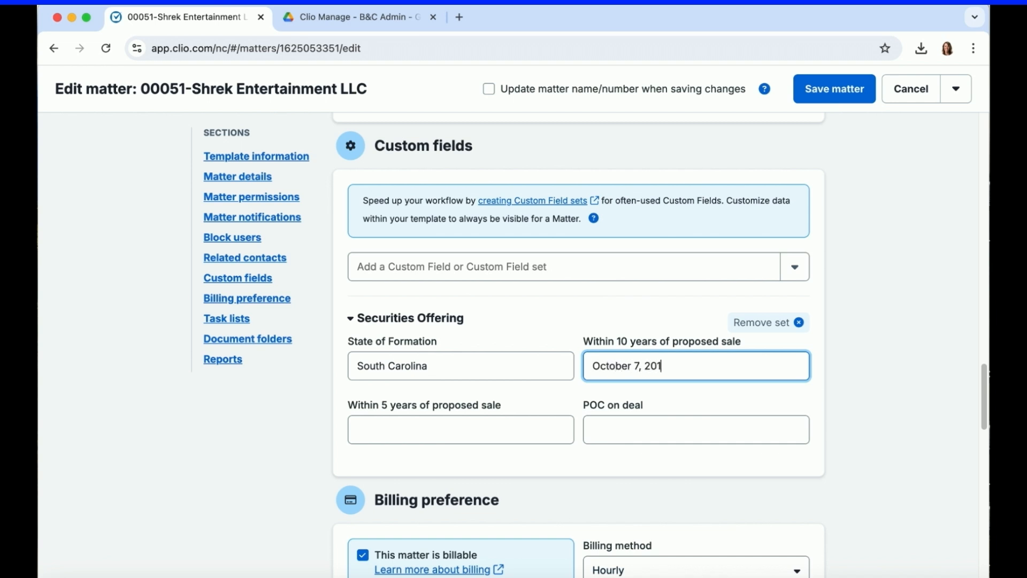
left_click(417, 428)
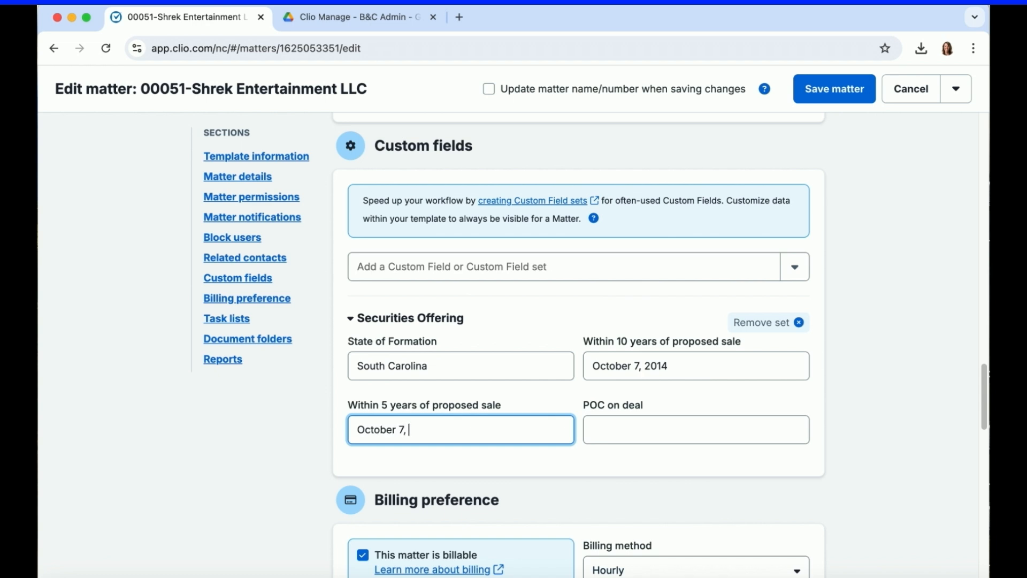
left_click(678, 417)
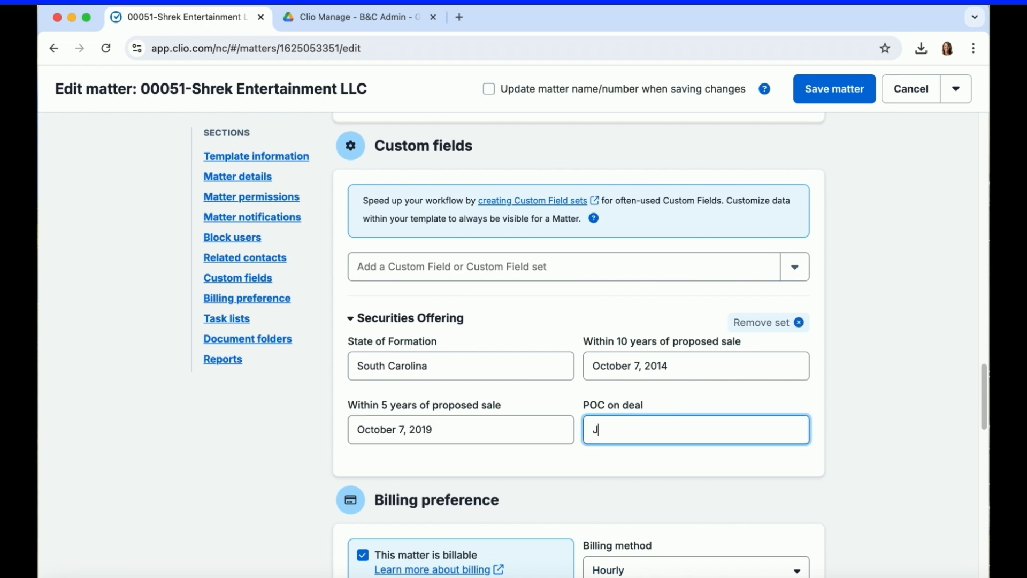
left_click(858, 90)
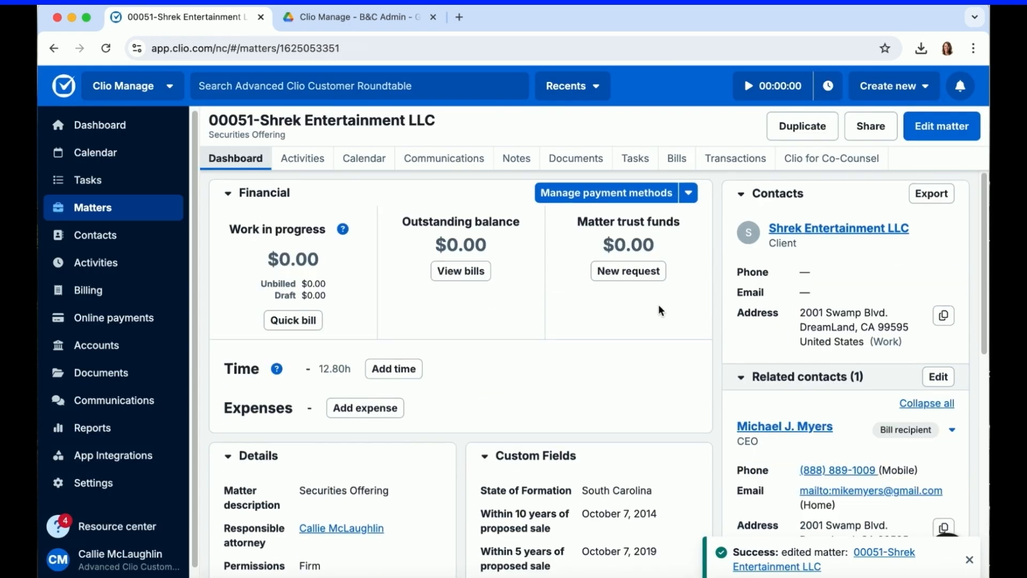
Open the Offering Documents (drafts) folder in the matter's documents.
scroll(659, 311, "down", 2)
scroll(679, 511, "up", 2)
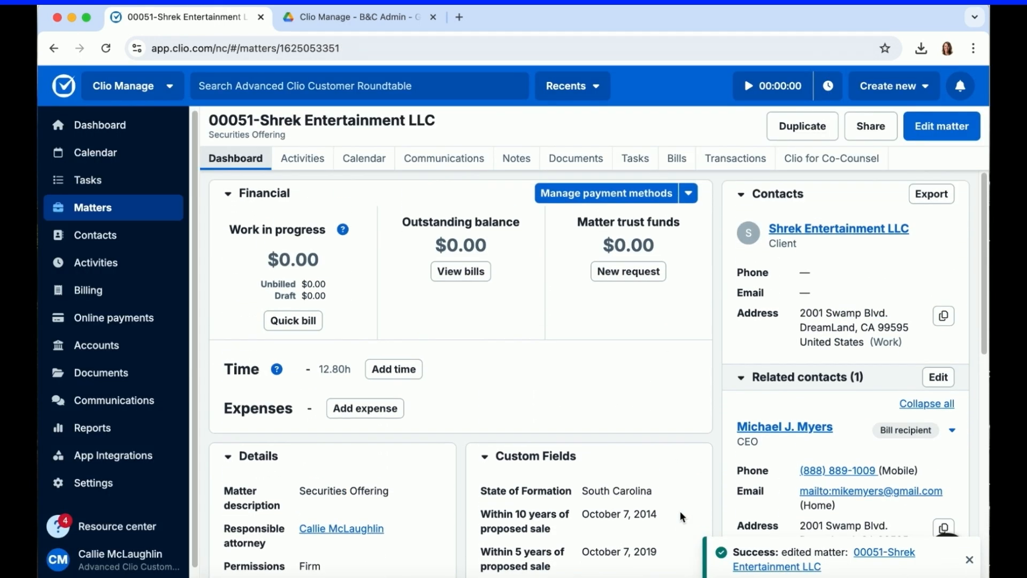
left_click(574, 159)
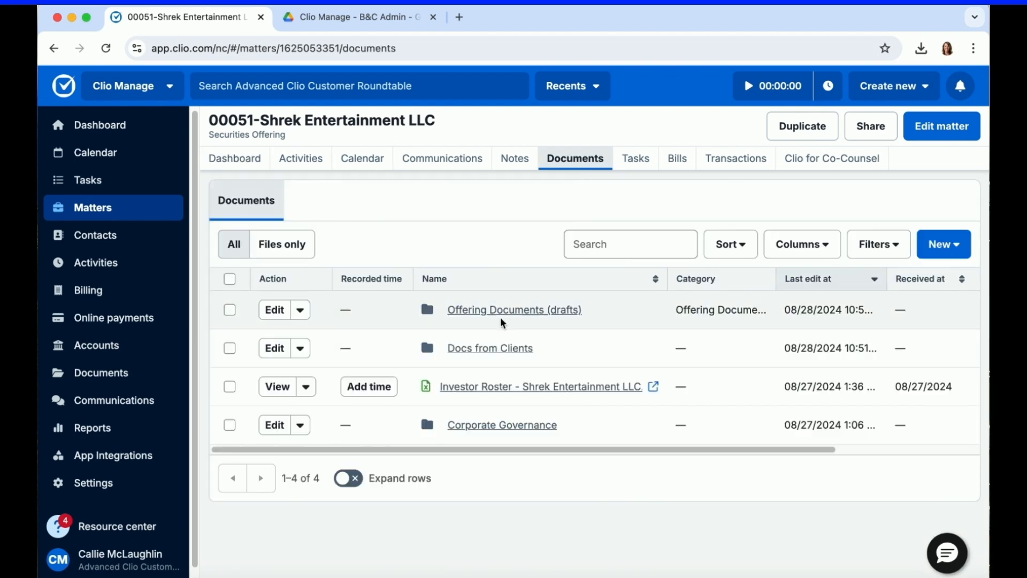
left_click(506, 311)
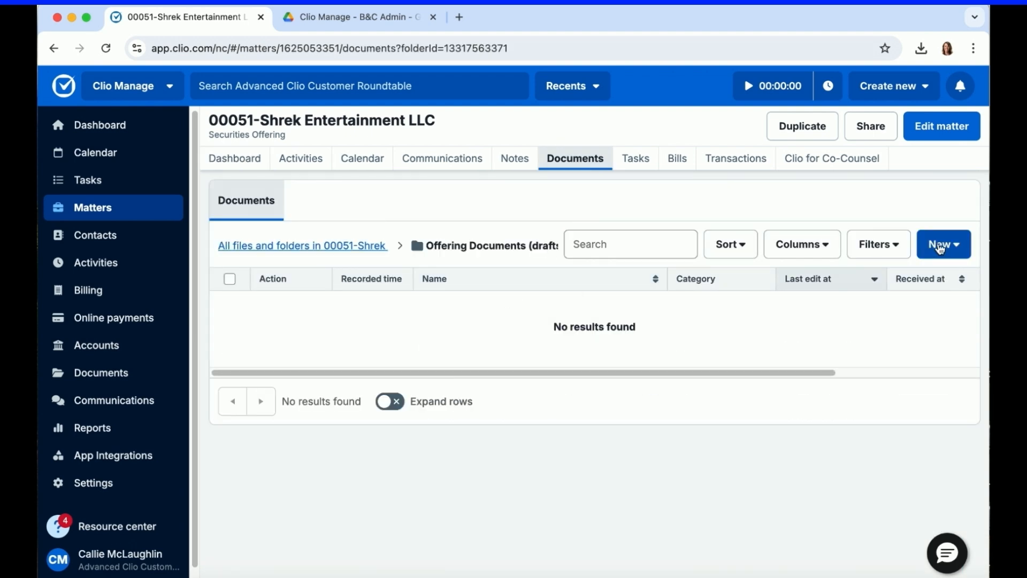
Create a Word document in this folder from the Bad Actor Questionnaire.docx template.
left_click(960, 250)
left_click(863, 376)
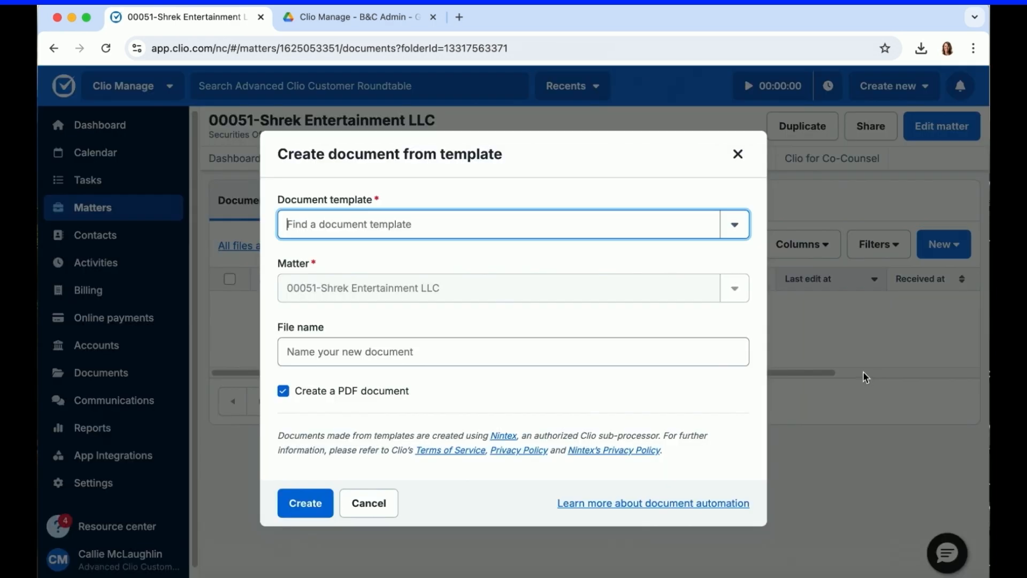
left_click(734, 223)
left_click(603, 317)
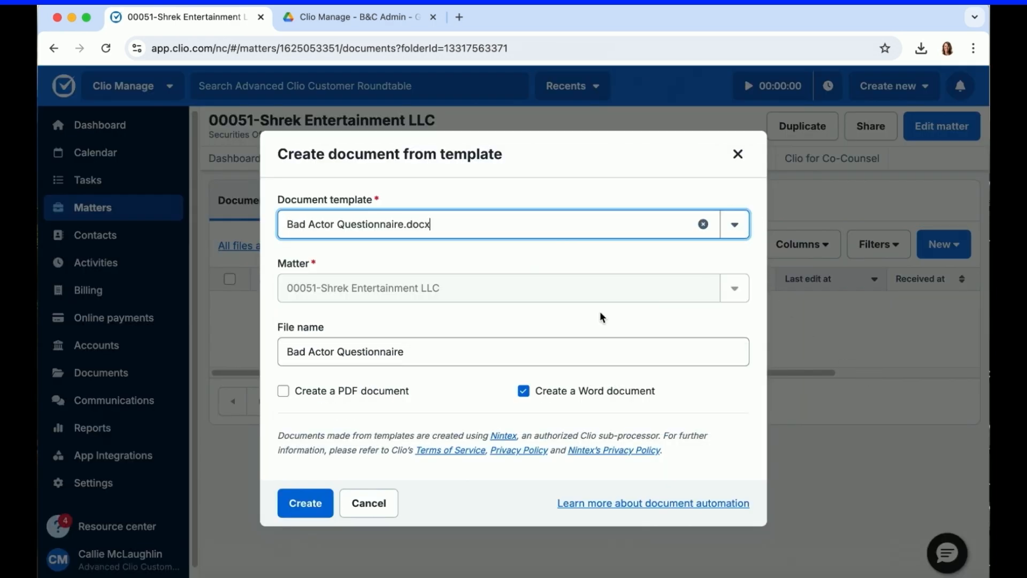
left_click(294, 504)
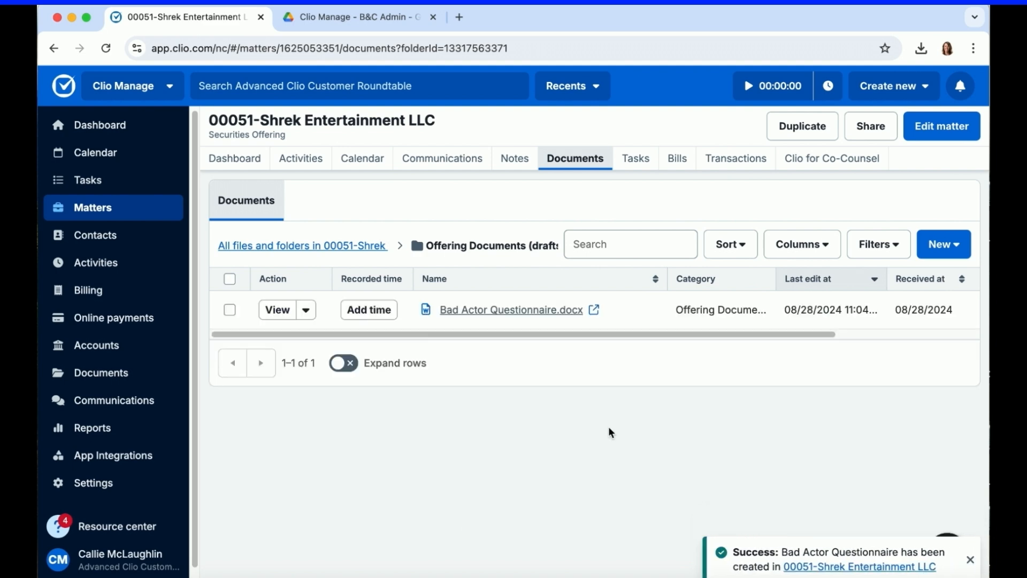
Open the generated Bad Actor Questionnaire in Word, check the merged client name, deal contact and question 2 dates, and close it.
left_click(594, 310)
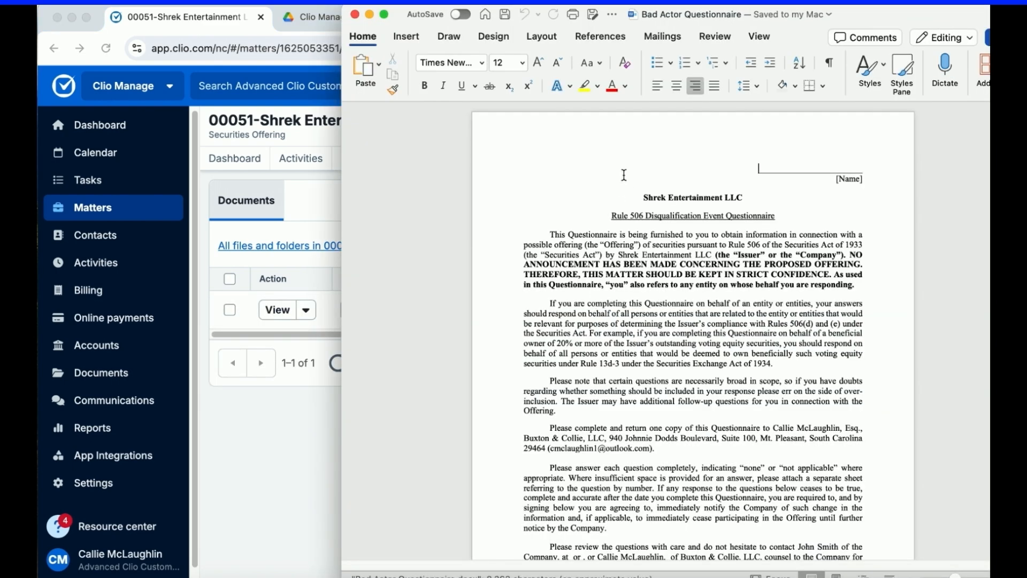
left_click_drag(624, 177, 745, 198)
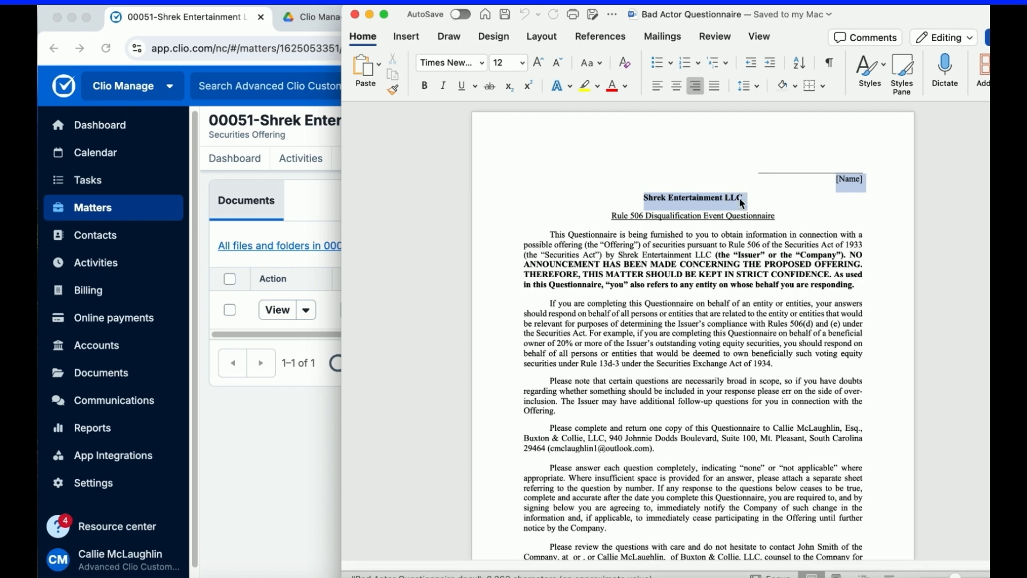
scroll(752, 298, "down", 2)
scroll(753, 299, "down", 2)
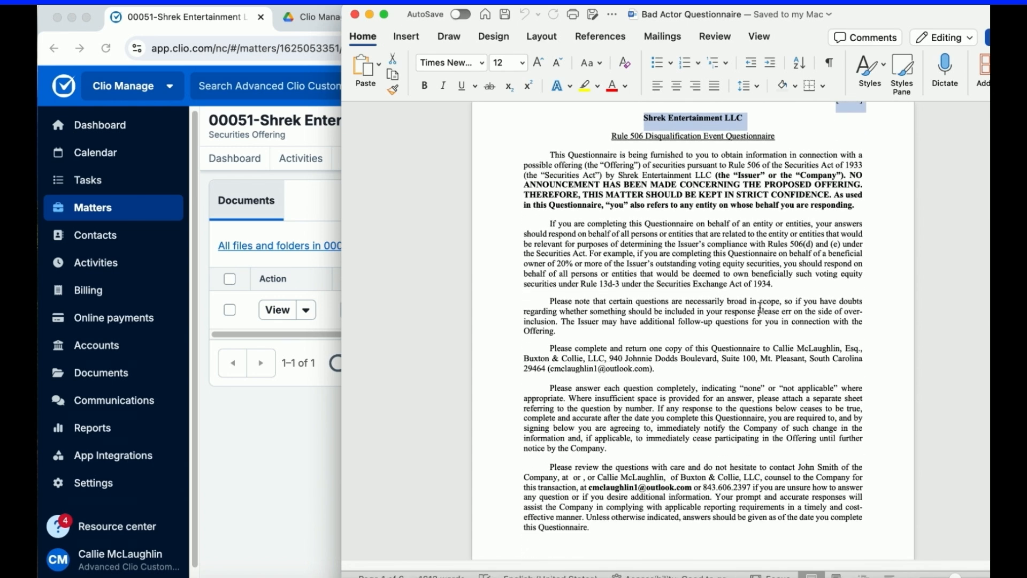
left_click_drag(798, 467, 836, 464)
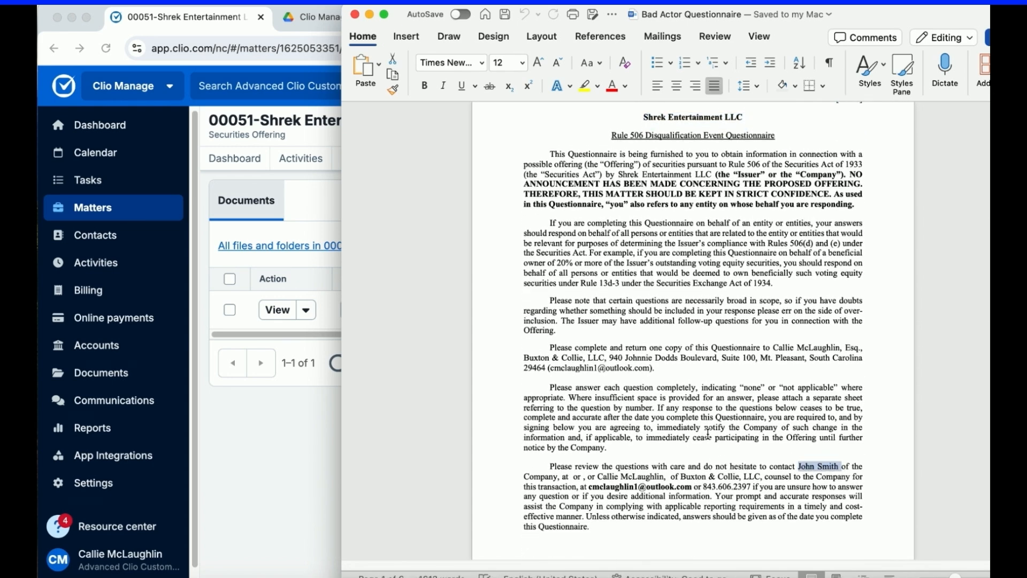
scroll(712, 432, "down", 10)
scroll(711, 432, "down", 4)
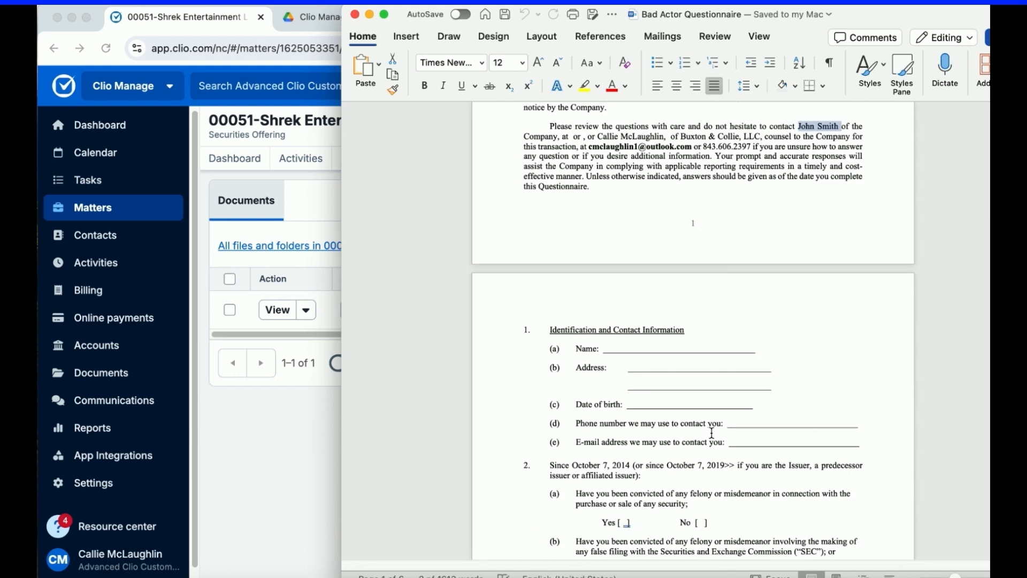
left_click_drag(574, 418, 625, 417)
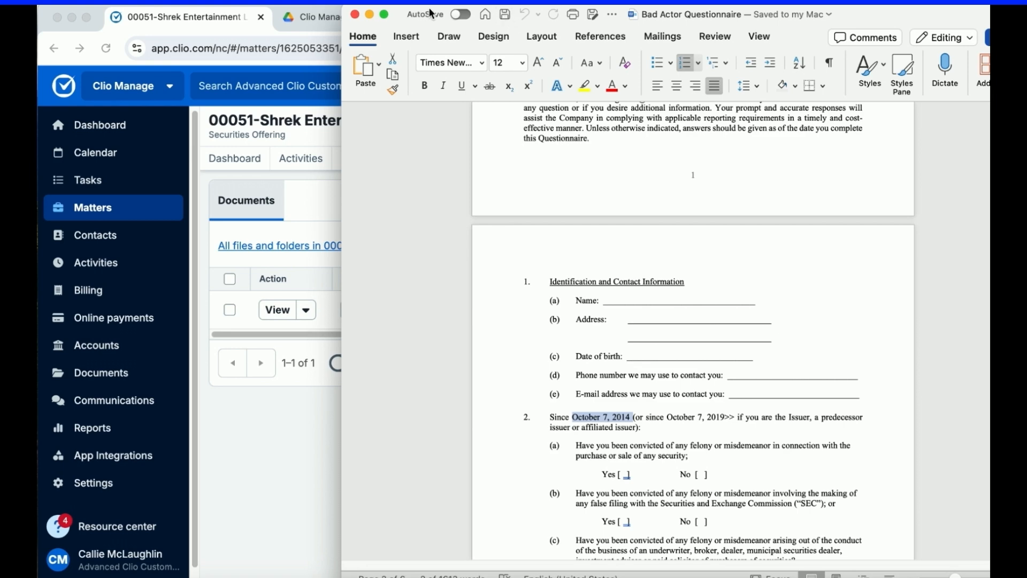
left_click(354, 15)
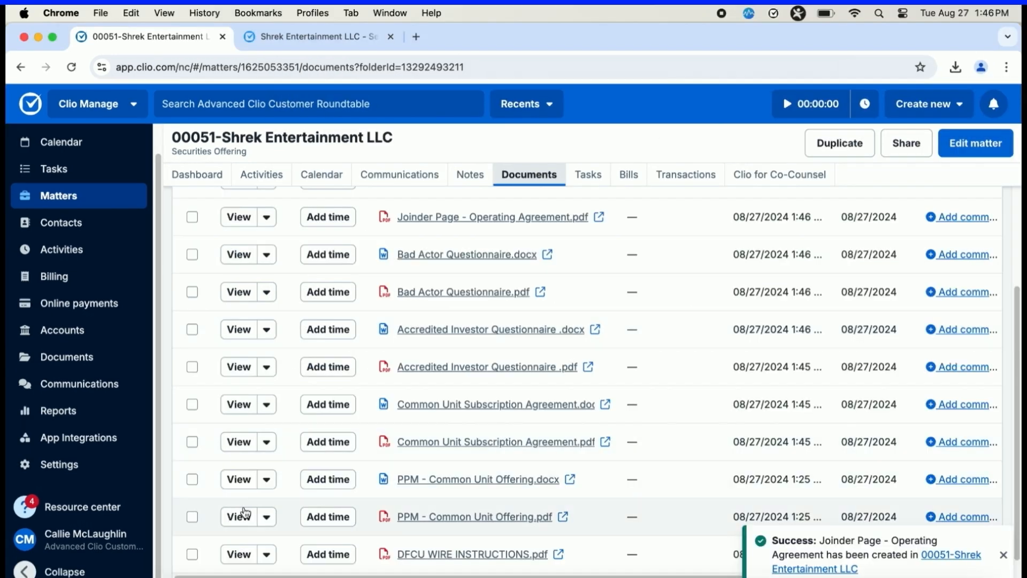
Select the PDFs for wire instructions, PPM, Common Unit Subscription Agreement, Accredited Investor Questionnaire, Bad Actor Questionnaire and Joinder Page in the matter's documents.
left_click(192, 554)
left_click(192, 516)
left_click(192, 441)
left_click(192, 367)
left_click(193, 292)
left_click(192, 220)
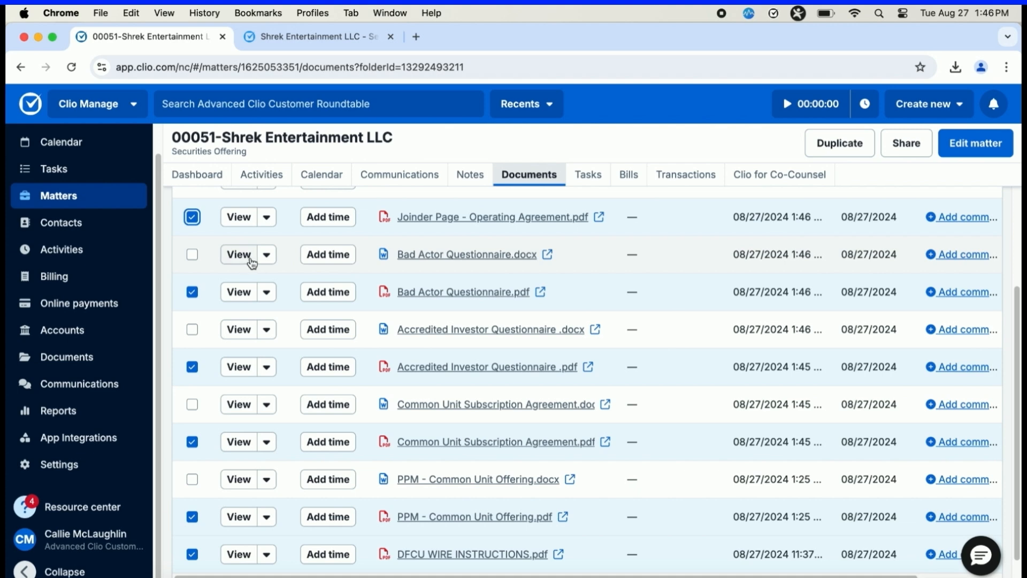
Download the six selected PDFs as a zip archive, extract it, and open the extracted folder in Finder.
scroll(252, 262, "up", 3)
left_click(225, 247)
left_click(214, 307)
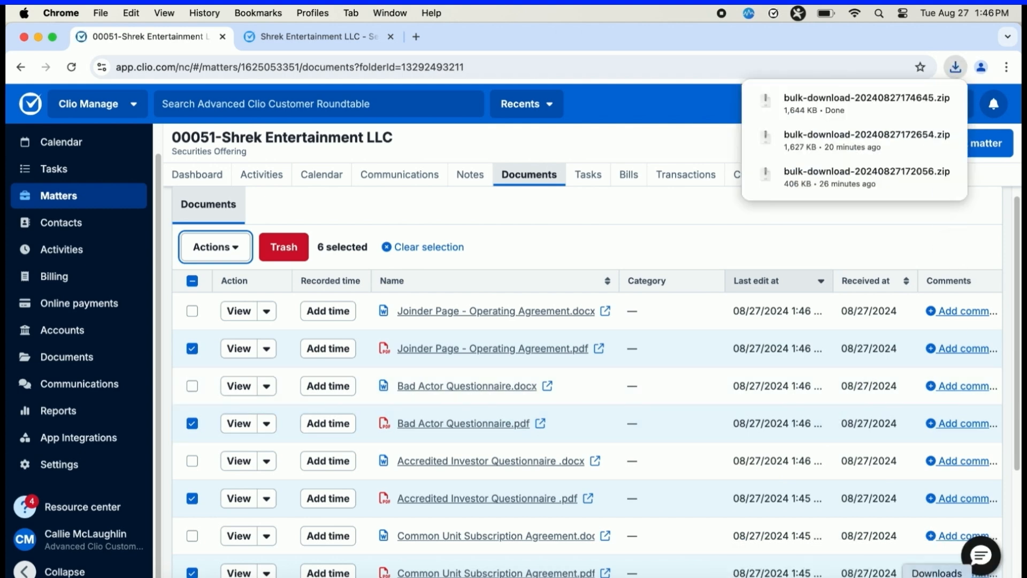
left_click(939, 574)
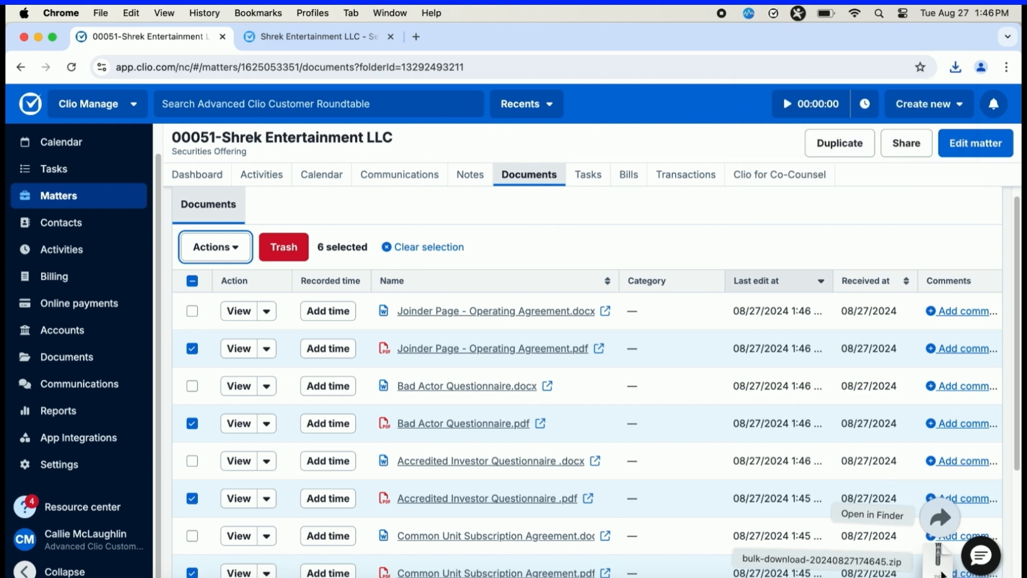
left_click(940, 569)
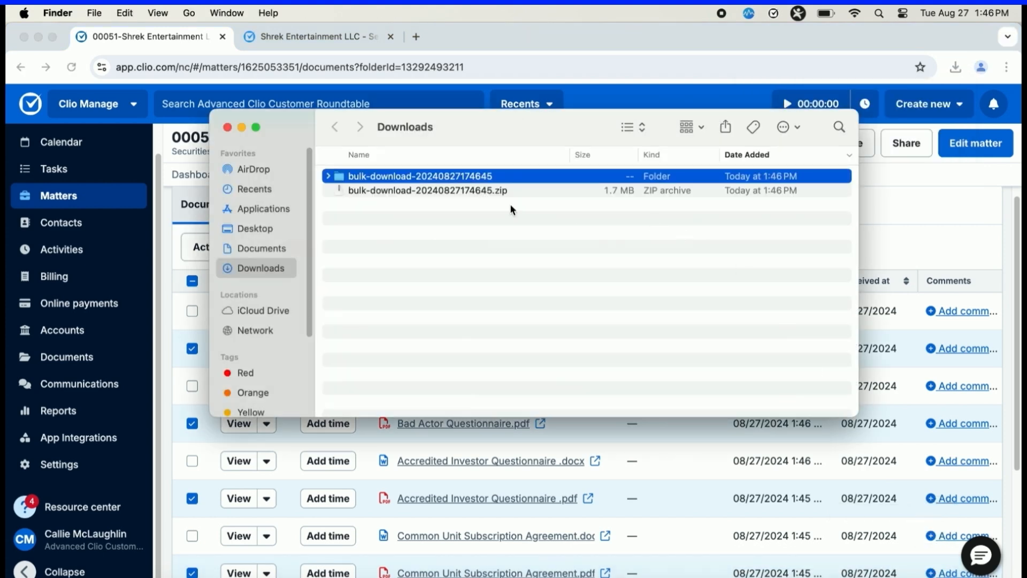
double_click(447, 177)
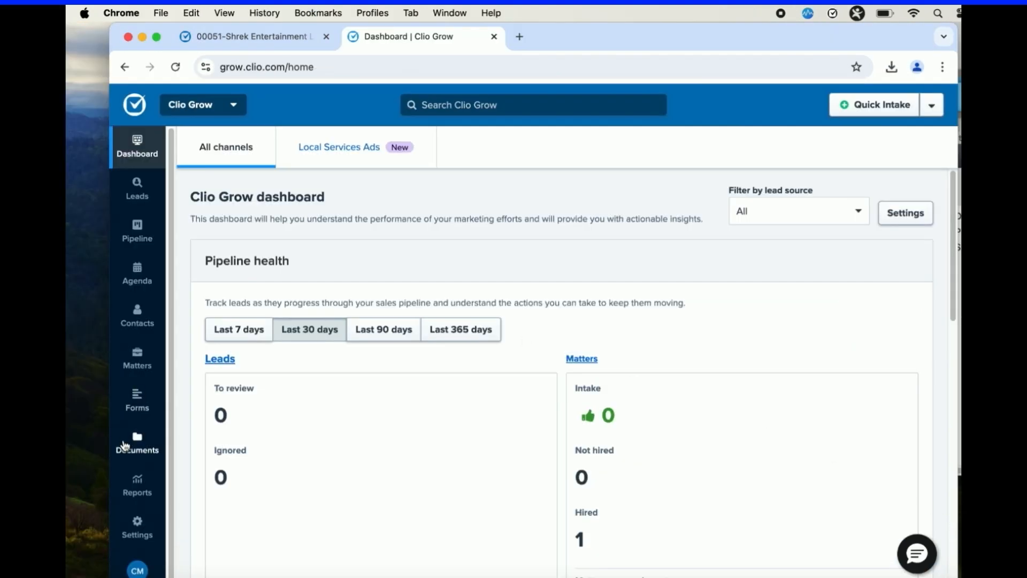
Open the document templates in Clio Grow and start a new Dropbox Sign document template.
left_click(137, 443)
left_click(493, 148)
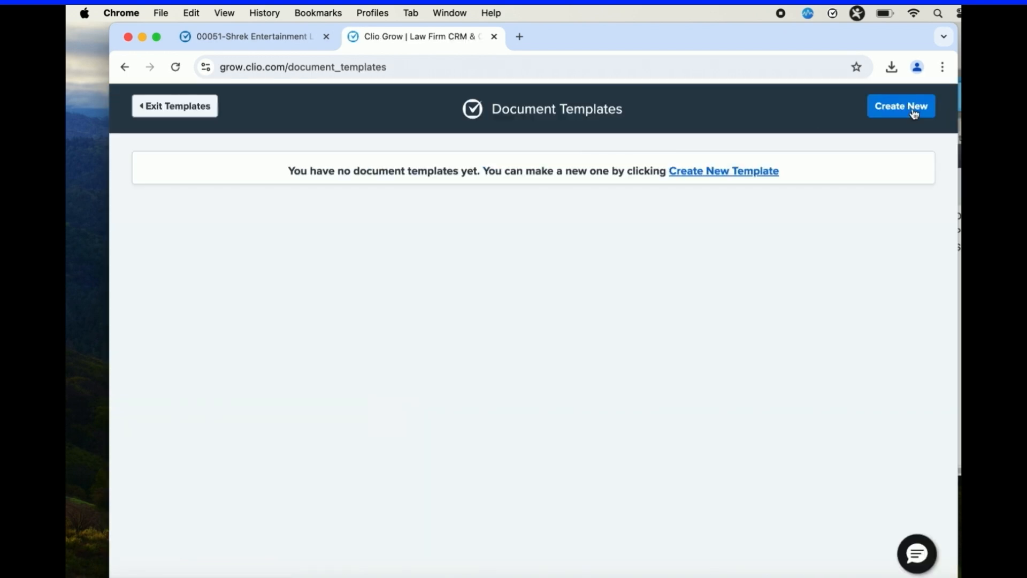
left_click(911, 108)
left_click(695, 230)
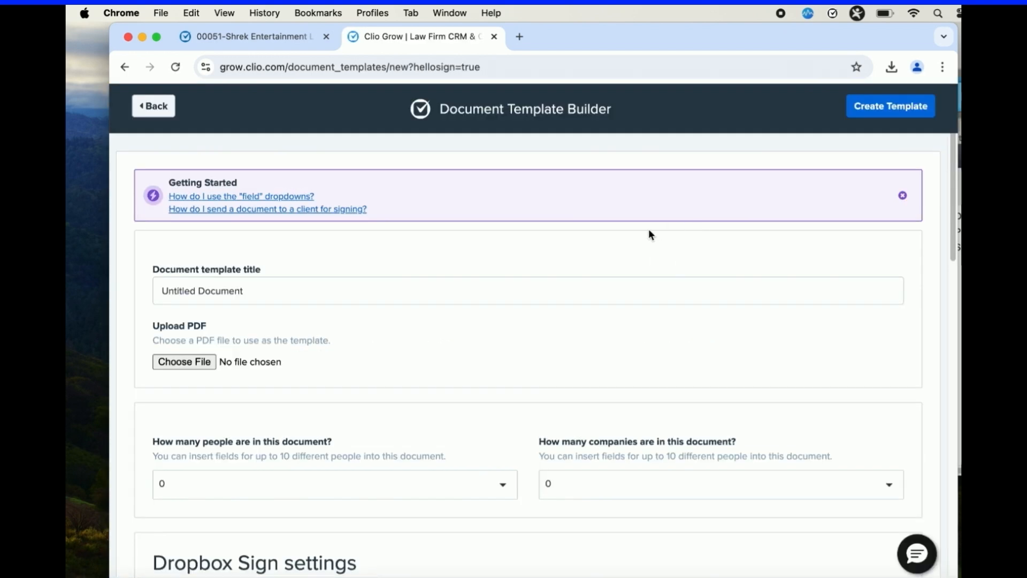
Title the template "Shrek Entertainment - Common Unit Round" and upload Shrek Entertainment LLC - Investor Packet.pdf from the Offering Documents folder.
left_click_drag(535, 279, 128, 291)
type("S")
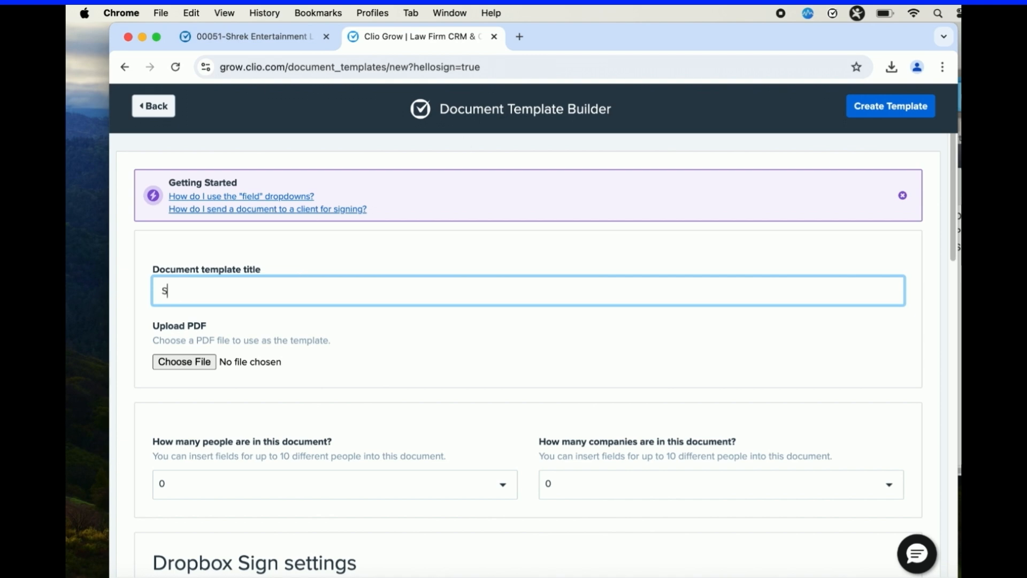
type("hrek Entertainment ")
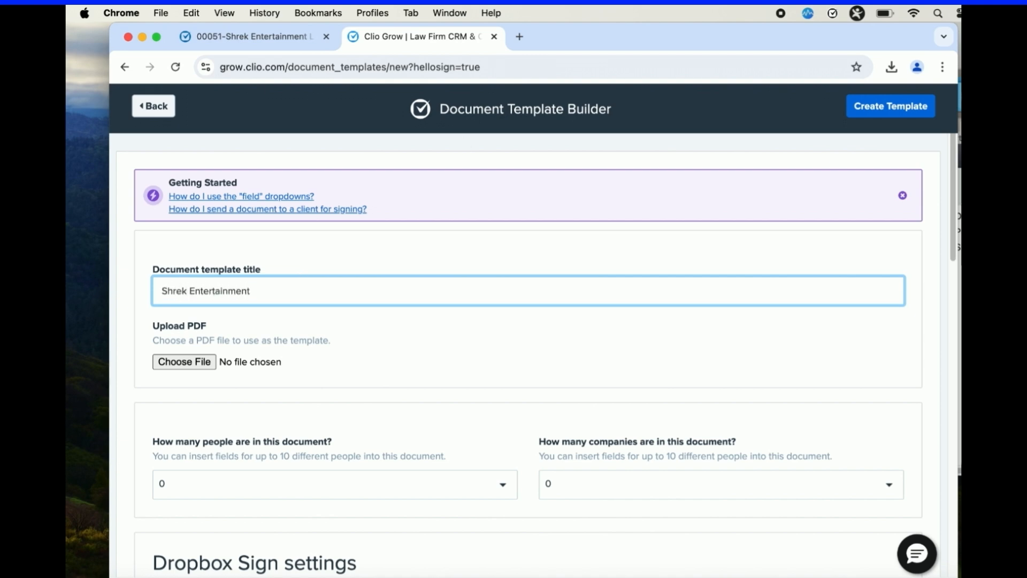
type("- Common Unit Receipt")
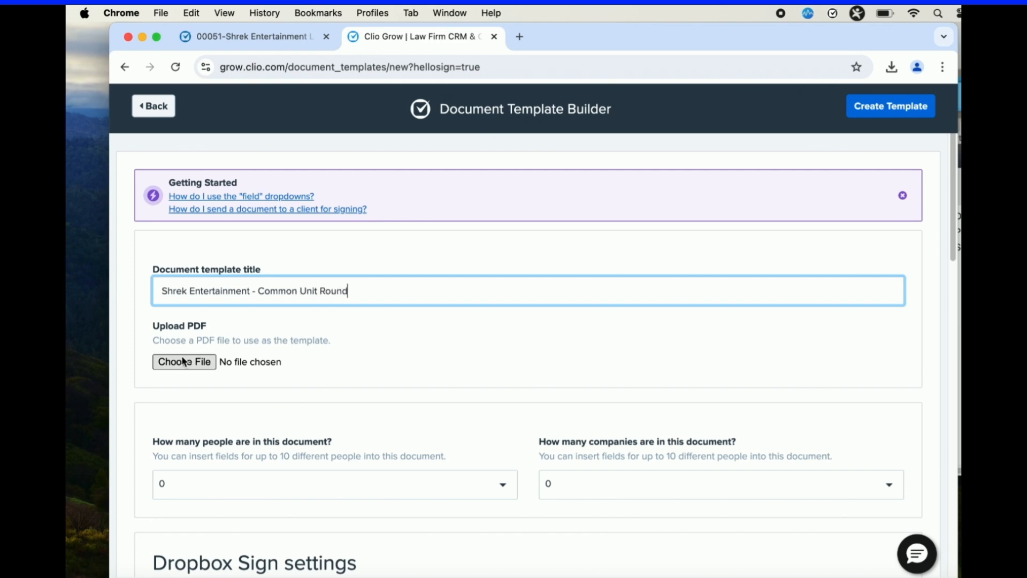
left_click(182, 361)
left_click(725, 236)
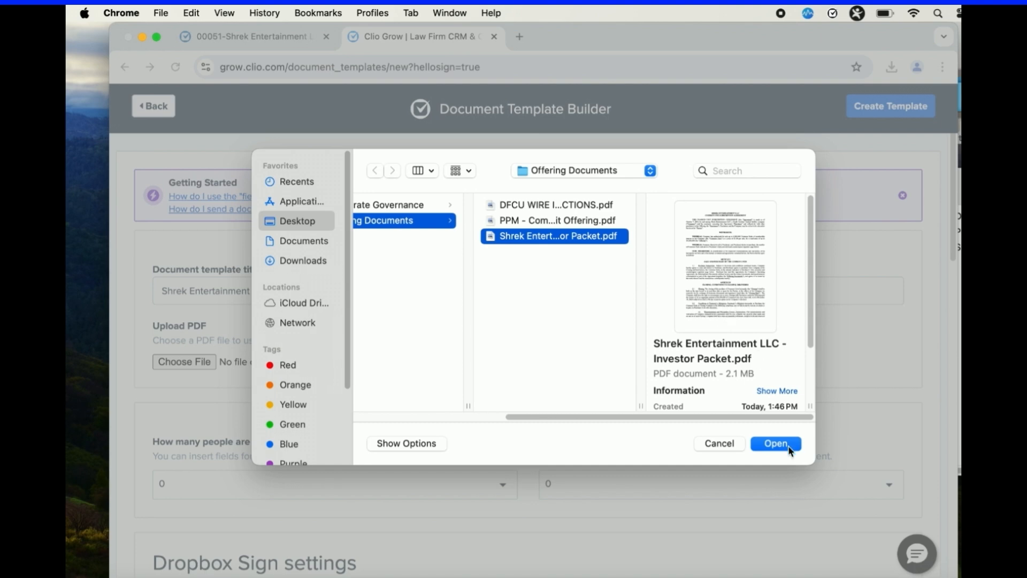
left_click(787, 444)
Set the template to one person and one contact signer, and make the Full Name and Email person fields available.
left_click(432, 501)
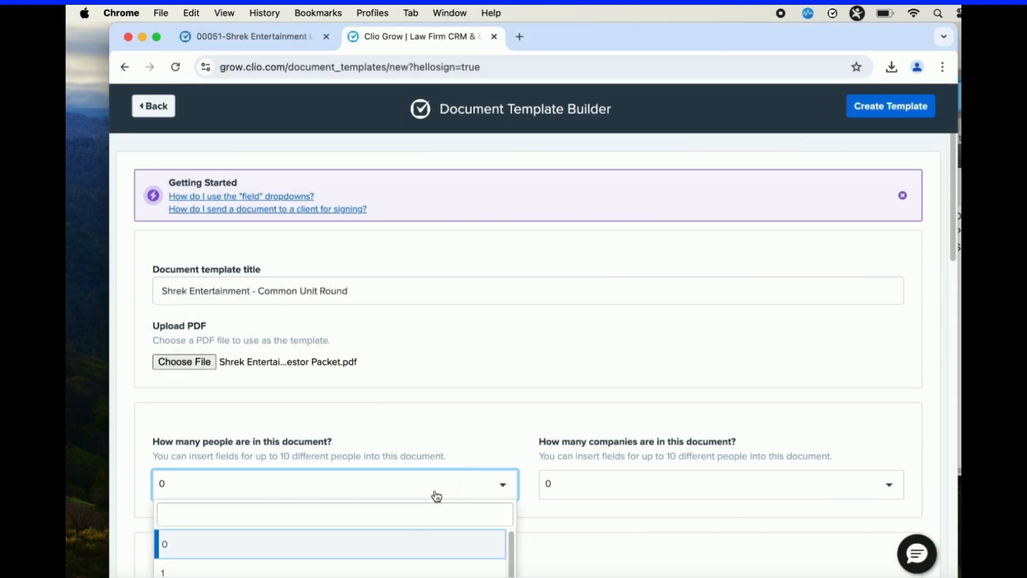
left_click(374, 558)
scroll(481, 500, "down", 5)
scroll(482, 500, "down", 7)
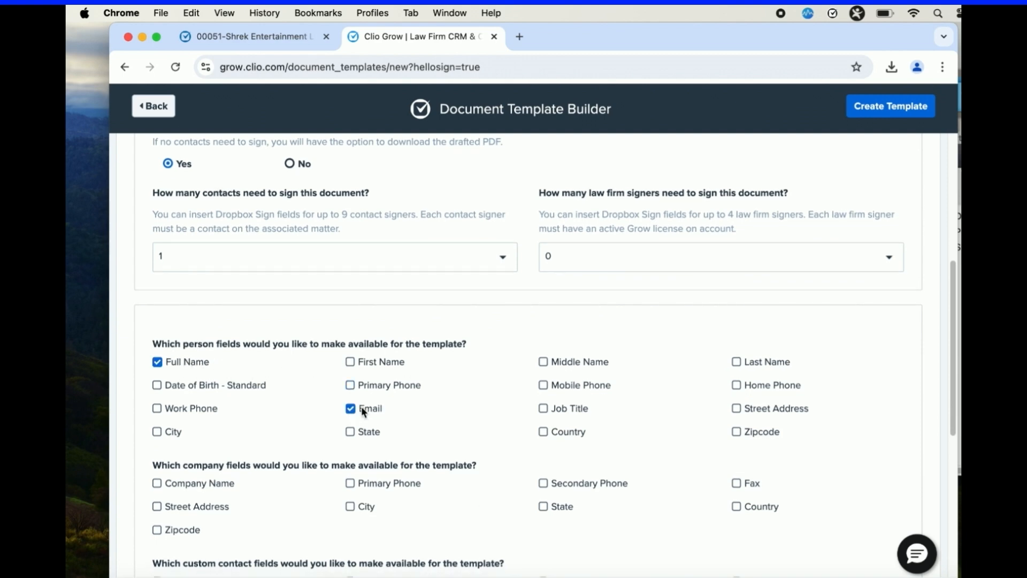
Make the Street Address, City, State, Zipcode and Investment Amount fields available as well, and create the template.
left_click(747, 409)
left_click(174, 432)
left_click(370, 434)
scroll(584, 449, "down", 3)
left_click(737, 422)
scroll(605, 448, "down", 4)
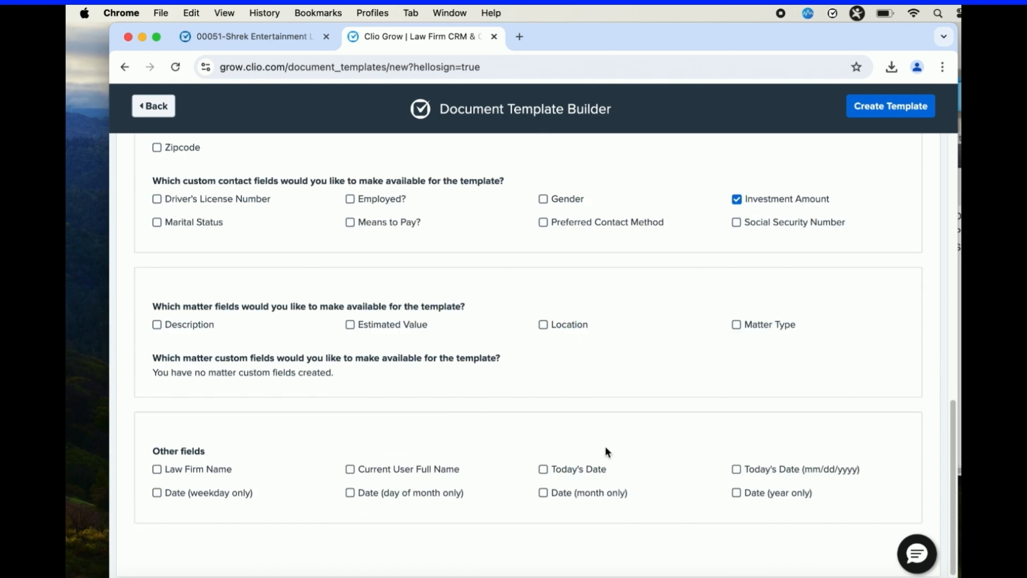
left_click(876, 115)
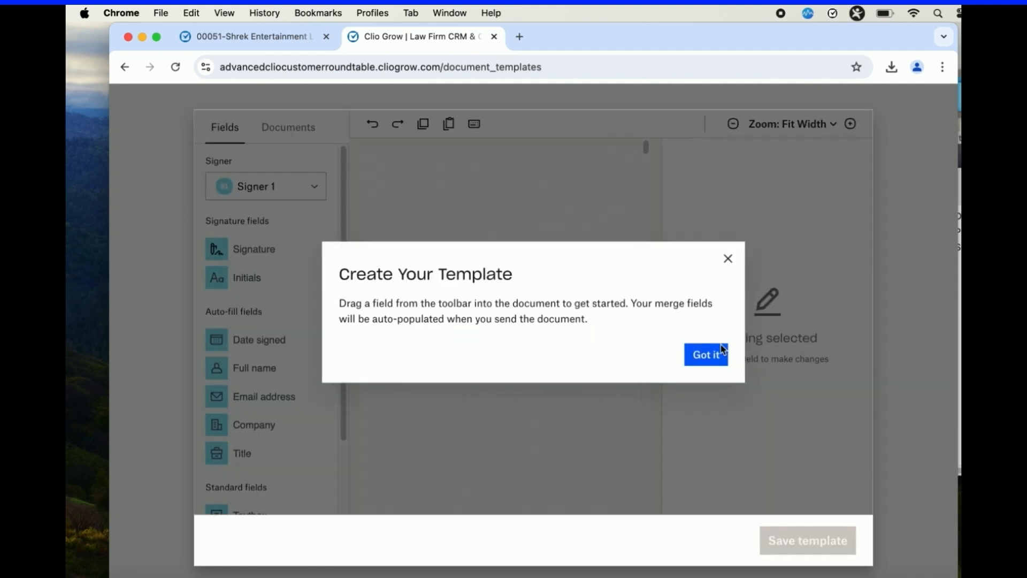
left_click(714, 353)
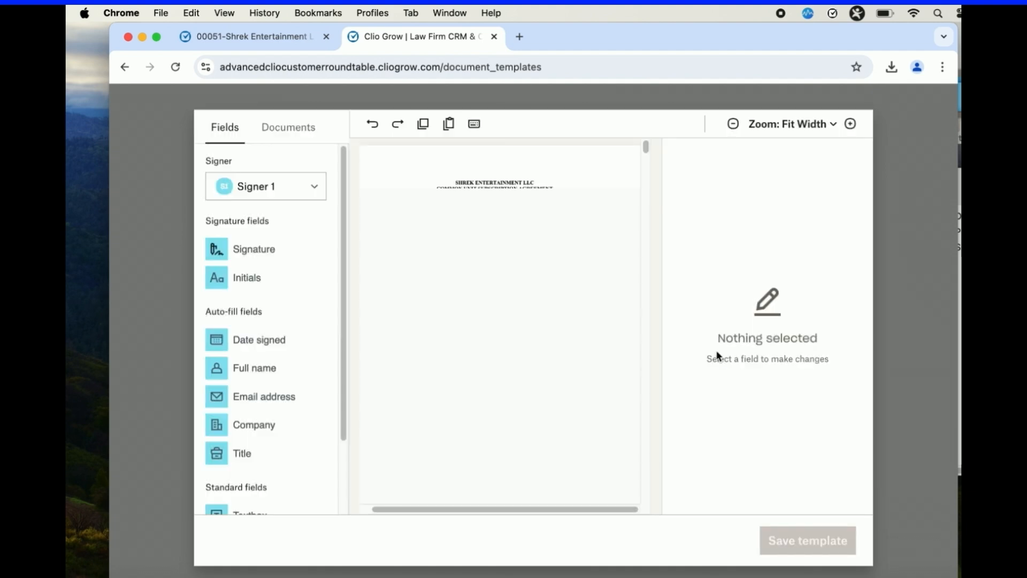
Place a Sender textbox on the questionnaire's Name line and fill it from (p1) Full Name.
scroll(575, 304, "down", 5)
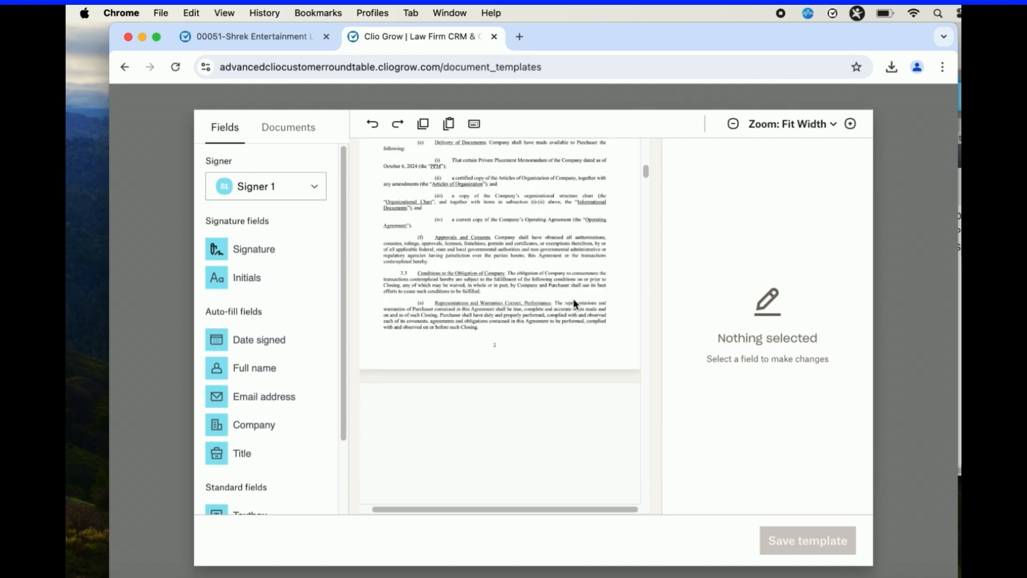
scroll(574, 304, "down", 4)
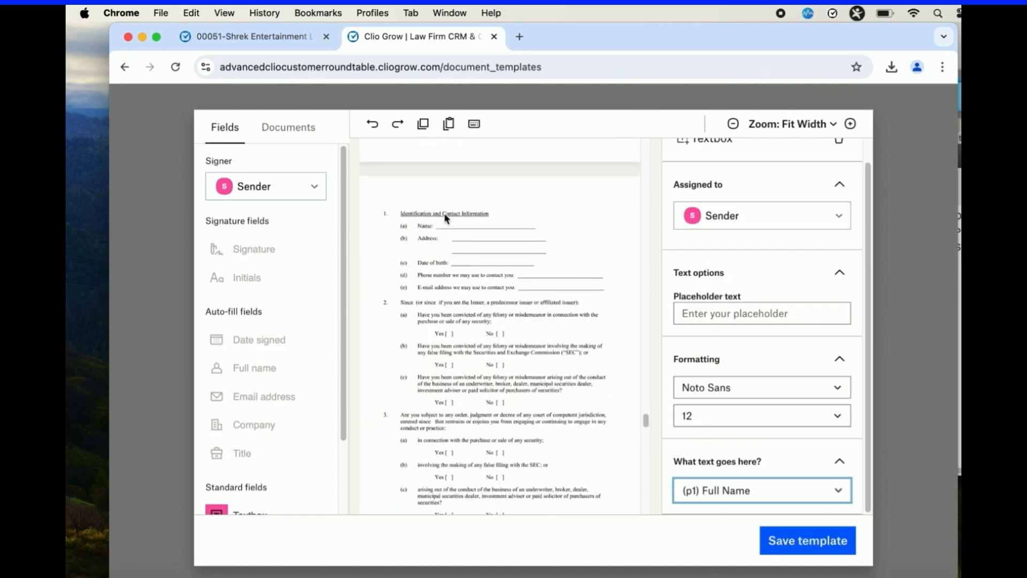
left_click(448, 218)
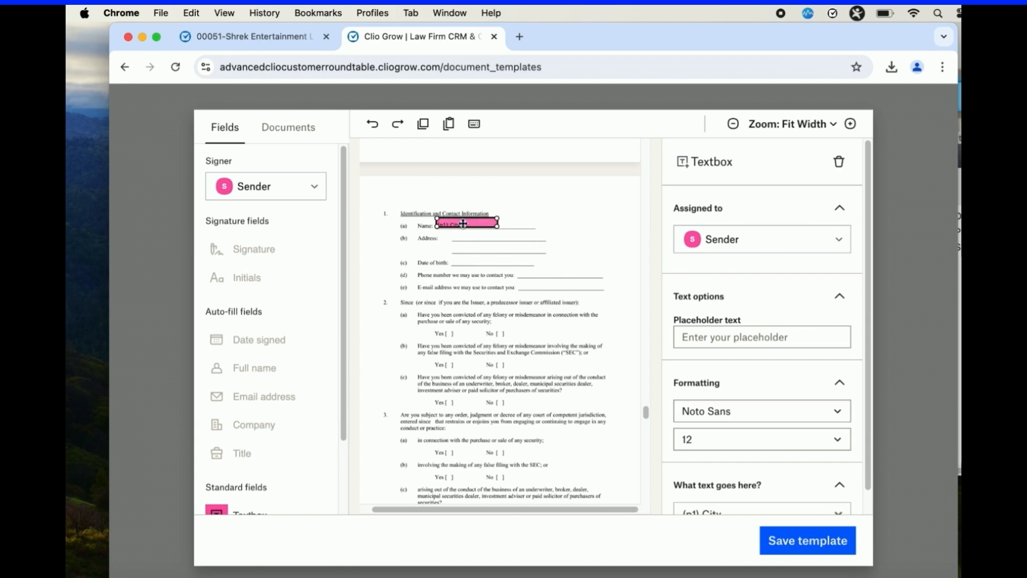
left_click(722, 415)
left_click(733, 509)
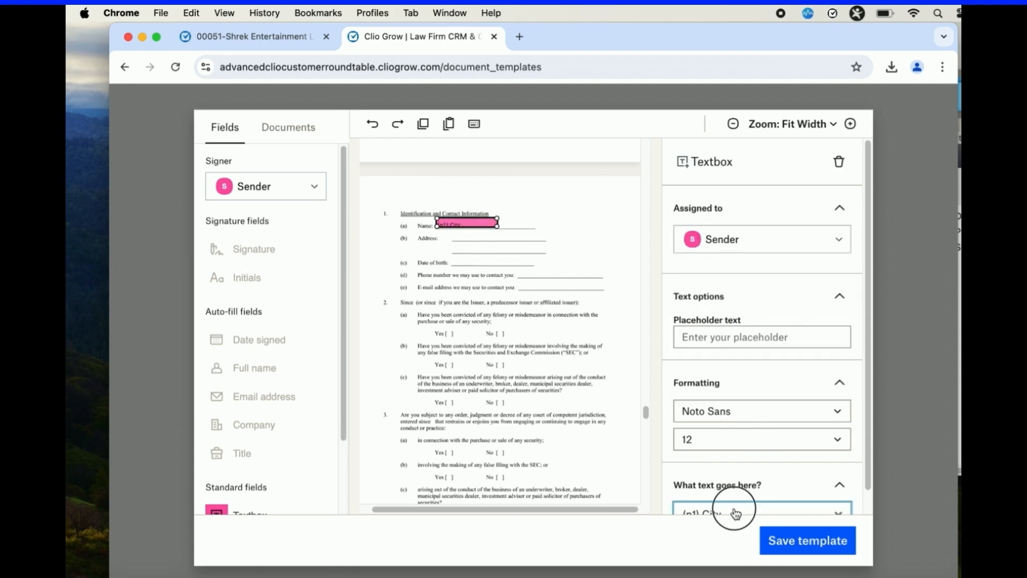
left_click(734, 508)
left_click(768, 409)
Place a Sender textbox on the first Address line and fill it from (p1) Street Address.
left_click(455, 236)
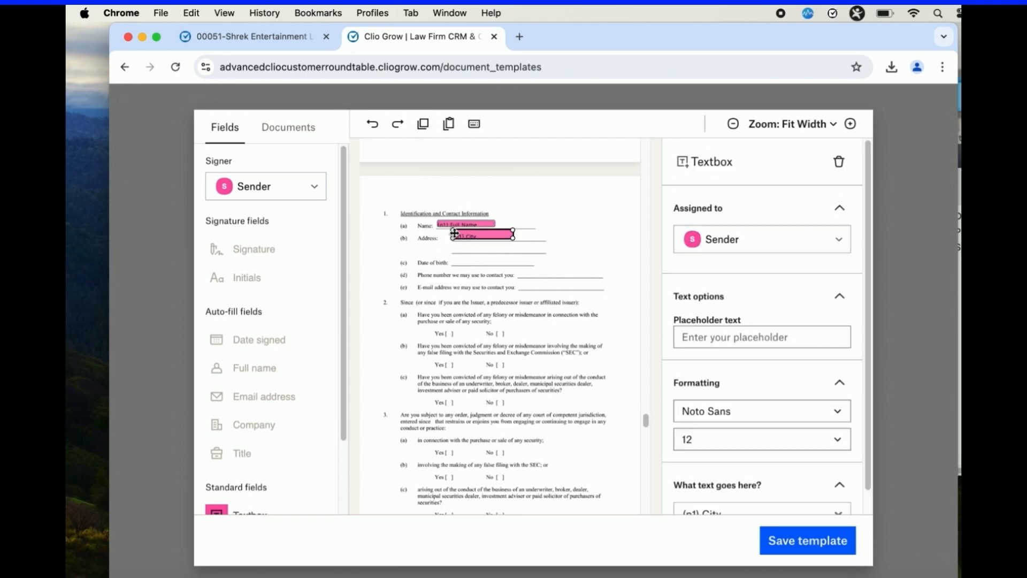
scroll(770, 450, "down", 1)
left_click(727, 492)
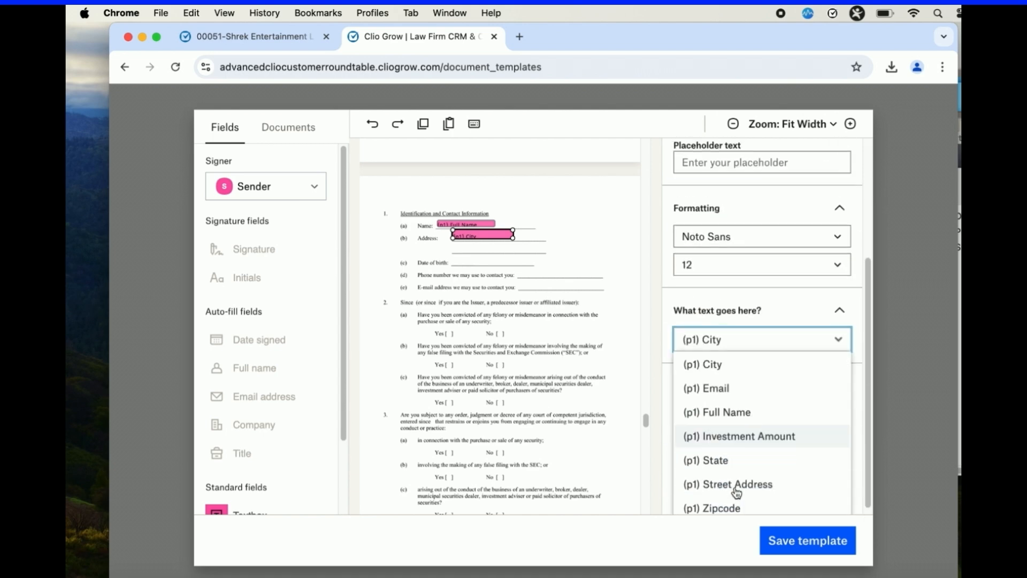
left_click(730, 477)
Place two short Sender textboxes on the second Address line, filled from (p1) City and (p1) State.
left_click(455, 247)
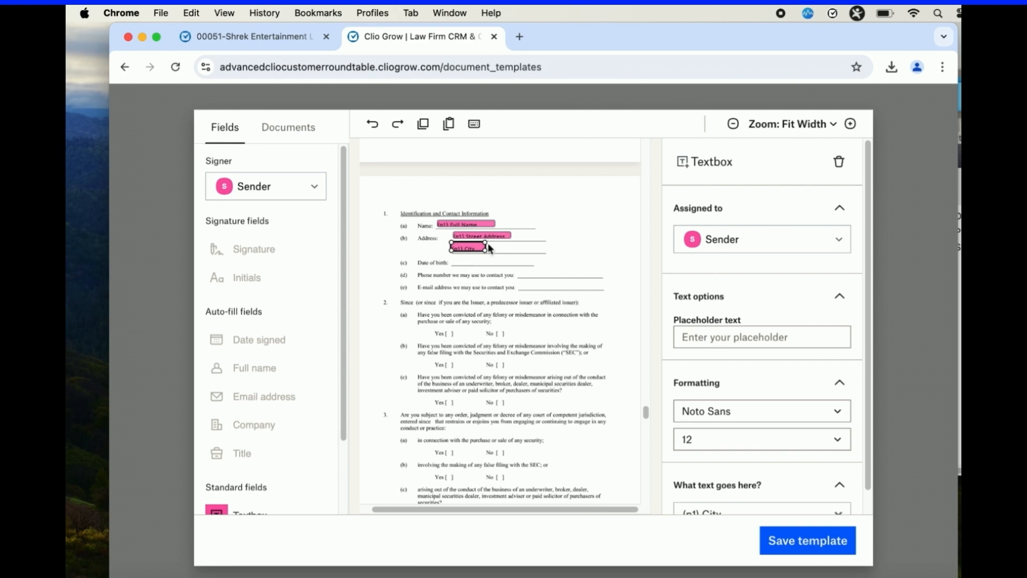
left_click(490, 248)
scroll(749, 473, "down", 1)
left_click(722, 492)
left_click(710, 452)
left_click_drag(511, 247, 506, 247)
Add a Sender textbox after the State textbox on the second Address line and fill it from (p1) Zipcode.
left_click(522, 246)
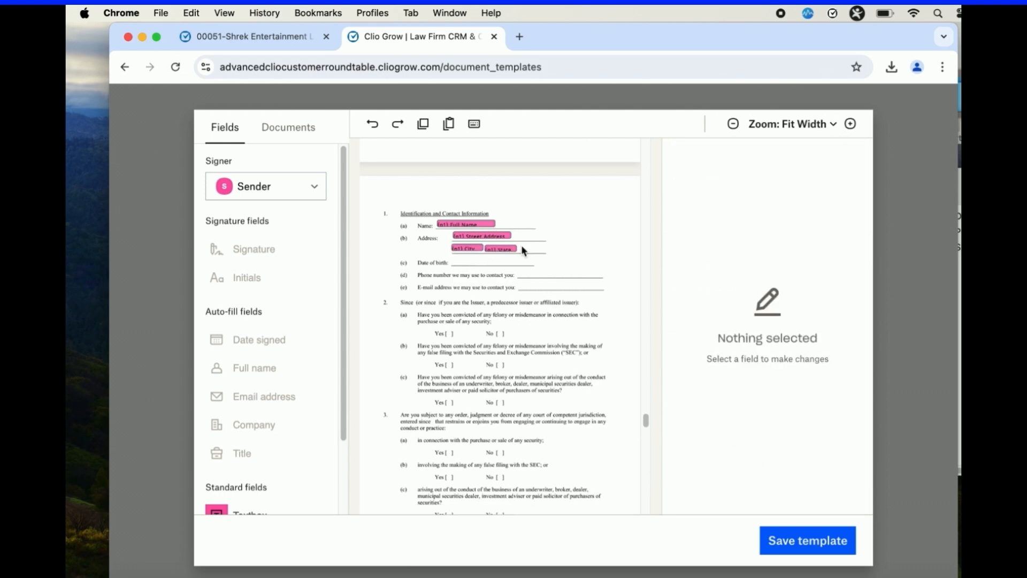
scroll(719, 413, "down", 1)
left_click(733, 486)
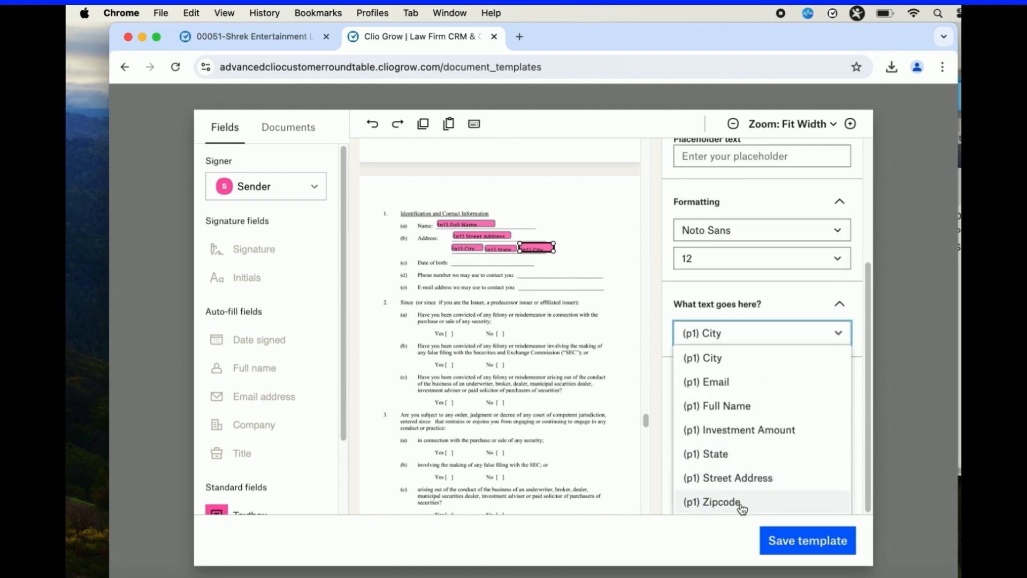
left_click(729, 503)
Place a Sender textbox on the e-mail address line, fill it from (p1) Email, and widen it to span the line.
right_click(215, 511)
key("Escape")
left_click_drag(215, 511, 538, 284)
scroll(765, 444, "down", 1)
left_click(740, 489)
left_click(752, 377)
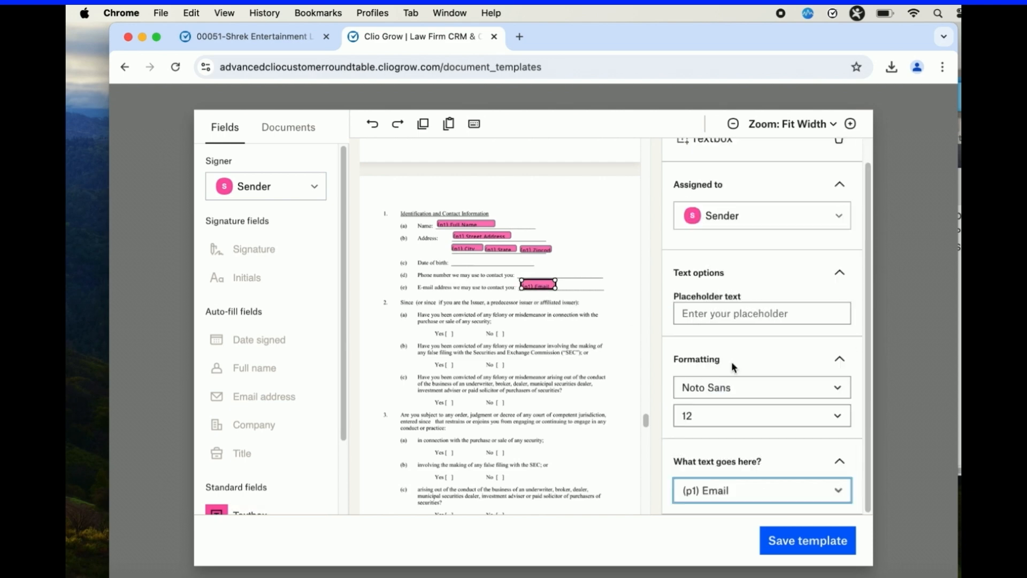
left_click_drag(555, 288, 599, 289)
Assign new fields to Signer 1 and place textboxes on the Date of birth and Phone number lines.
left_click(268, 186)
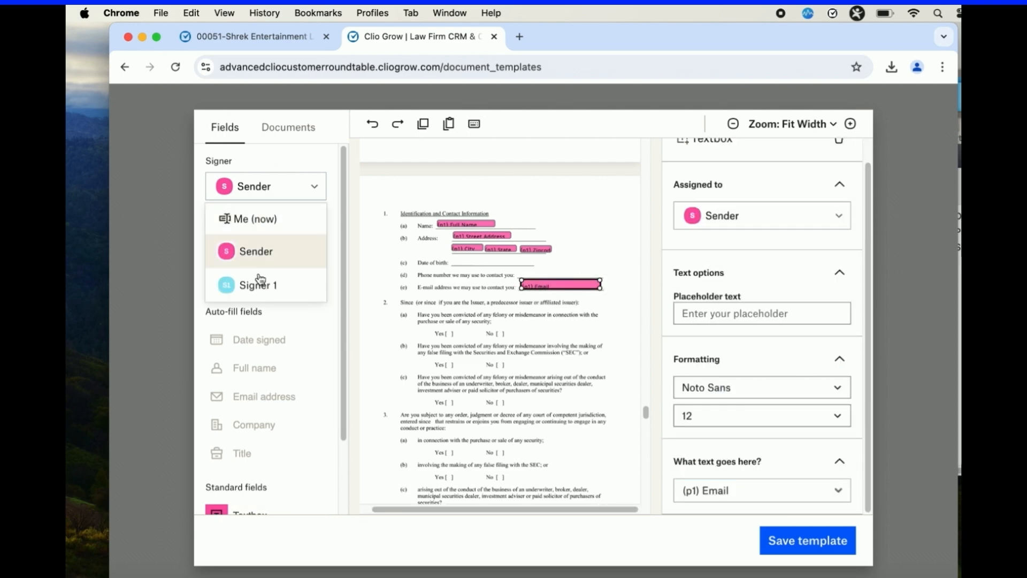
left_click(269, 282)
scroll(278, 396, "down", 1)
left_click_drag(236, 478, 503, 265)
key("super+c")
key("super+v")
Place Signer 1 checkboxes on the Yes and No brackets of questions 2(a) to 2(c) and on Yes of question 3(a).
scroll(519, 276, "down", 3)
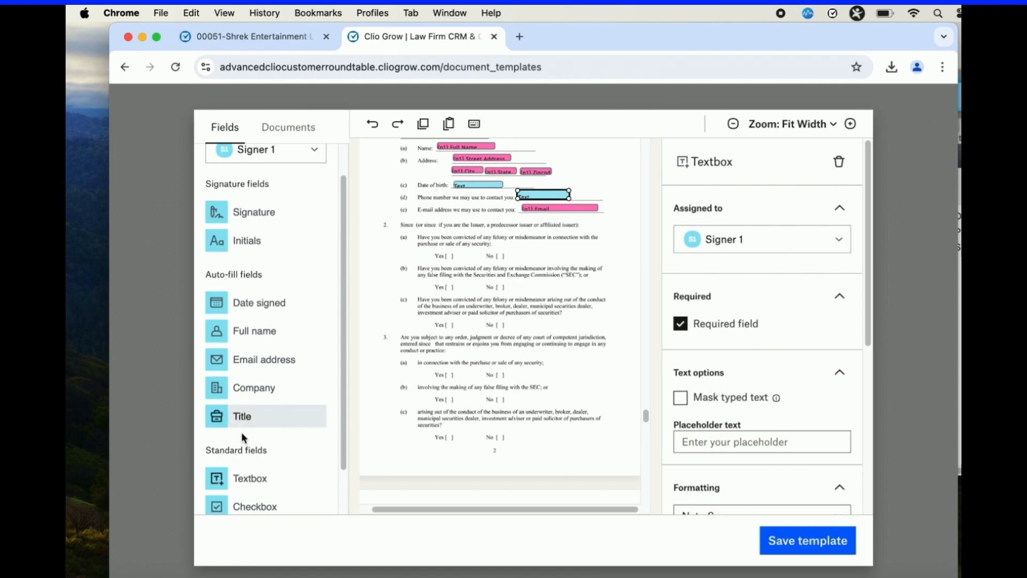
left_click_drag(217, 506, 448, 255)
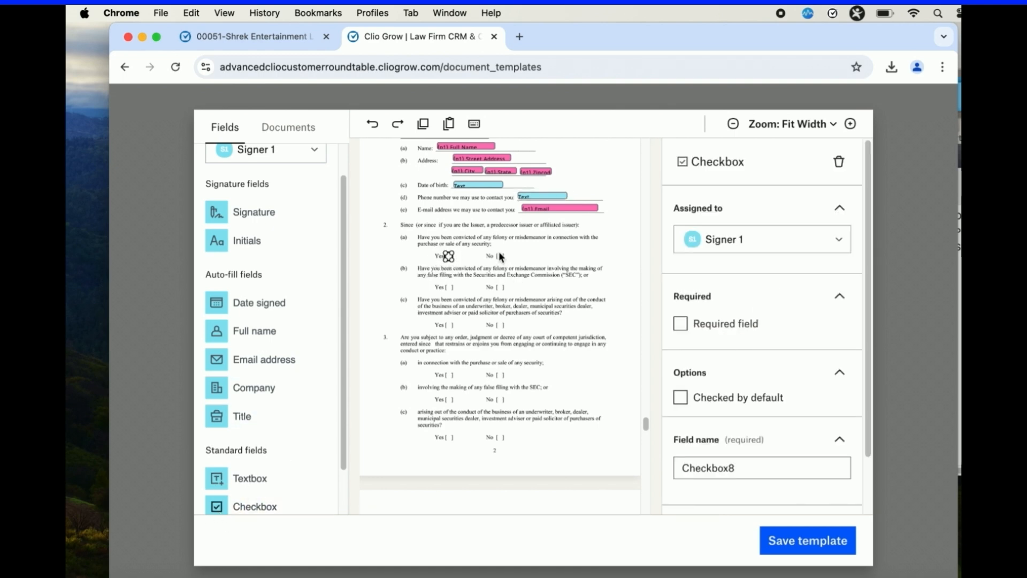
key("super+v")
key("super+v")
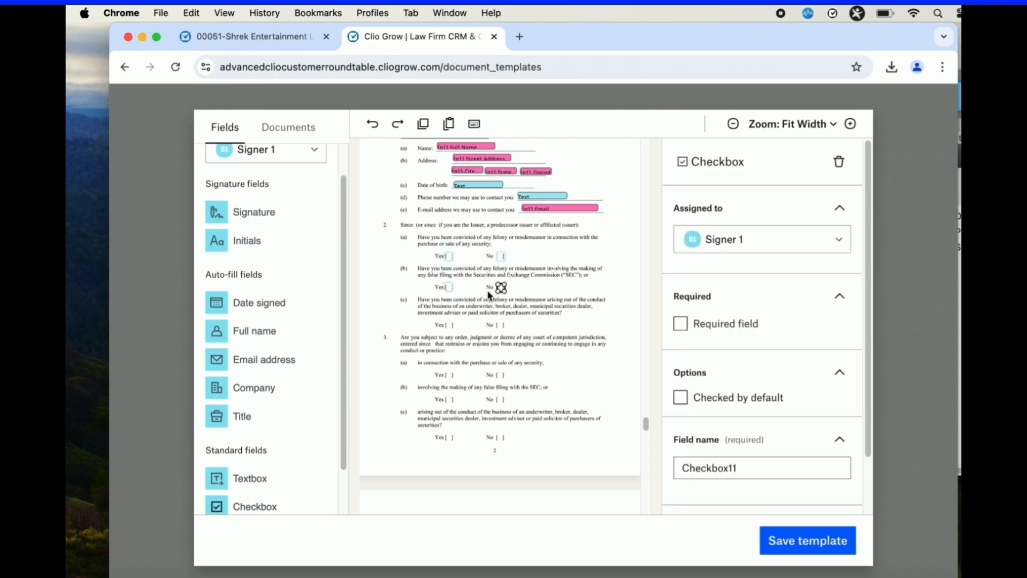
key("super+v")
key("super+v")
key("super+v")
key("super+v")
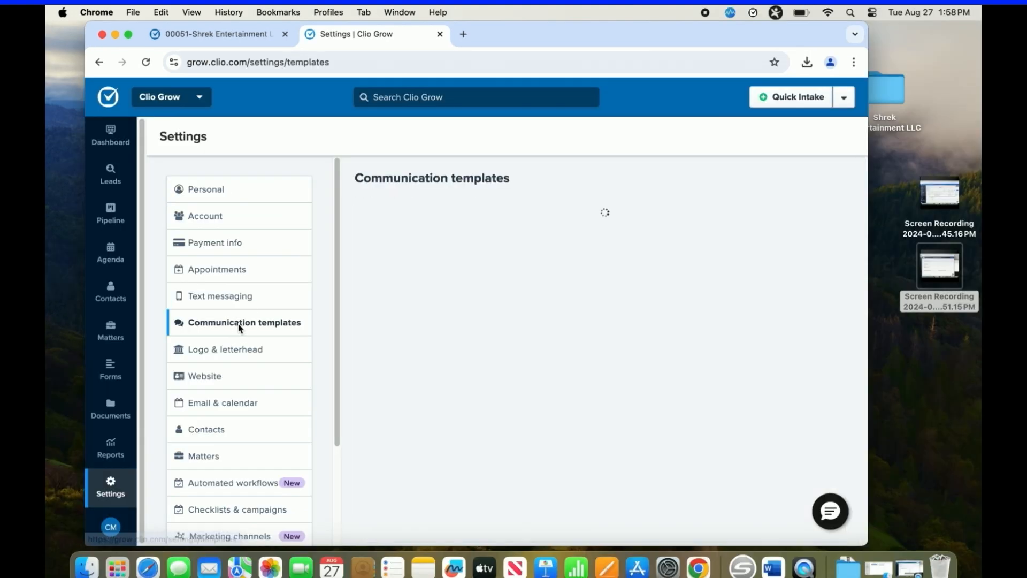
Edit the Shrek Entertainment LLC Common Unit Offering email template and assign it to Shrek Entertainment - Common Unit Round.
scroll(636, 348, "down", 10)
left_click(824, 266)
left_click(560, 230)
left_click(527, 257)
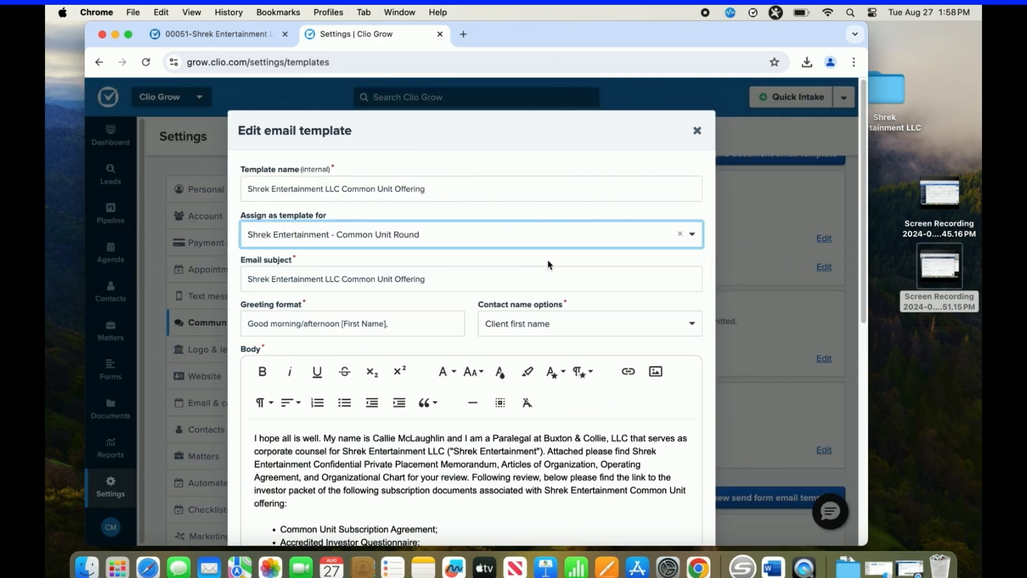
Attach PPM - Common Unit Offering.pdf and DFCU WIRE INSTRUCTIONS.pdf to the email template.
scroll(549, 265, "down", 10)
scroll(558, 263, "down", 1)
left_click(301, 511)
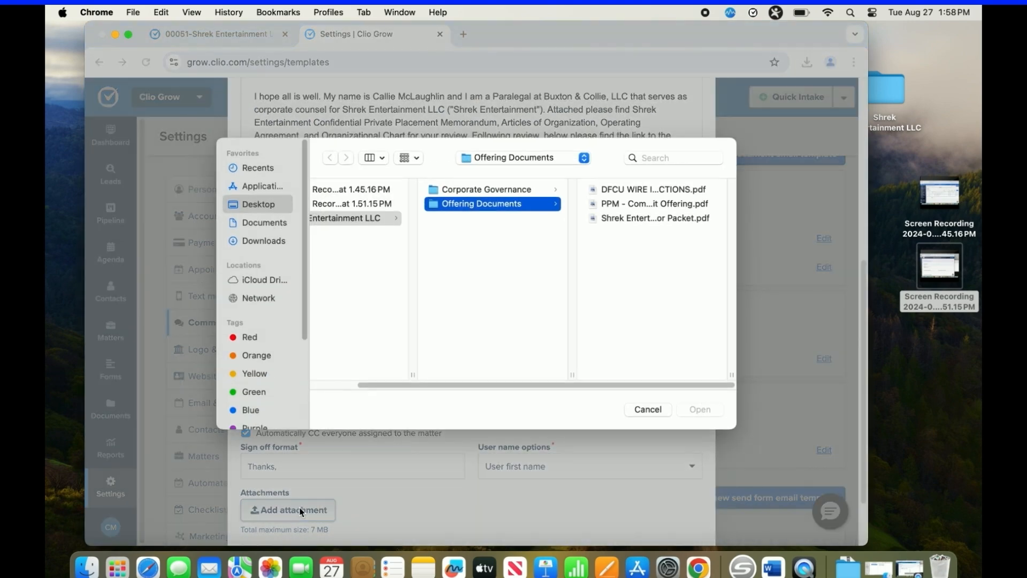
left_click(639, 203)
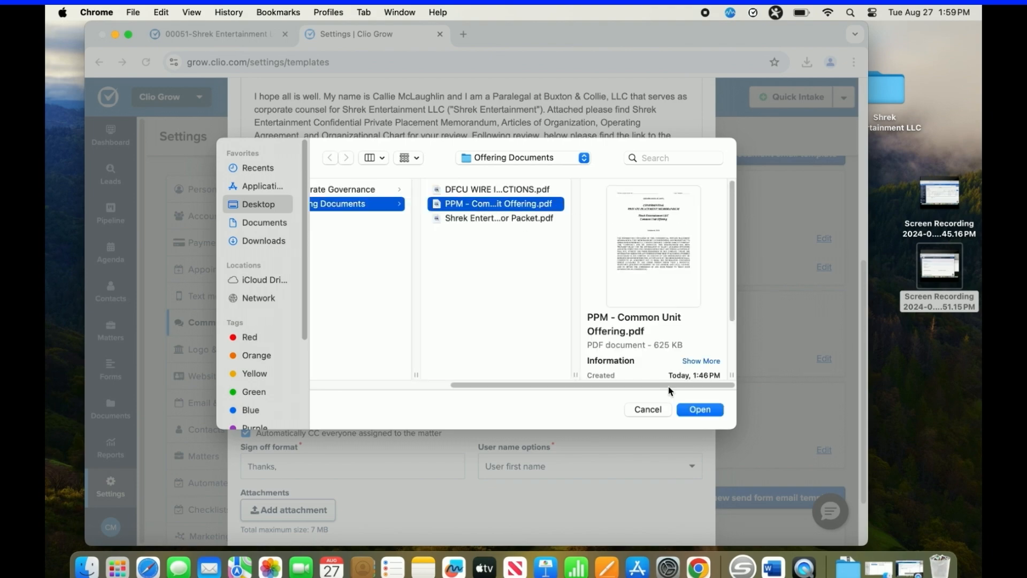
left_click(699, 409)
scroll(257, 439, "down", 4)
left_click(265, 434)
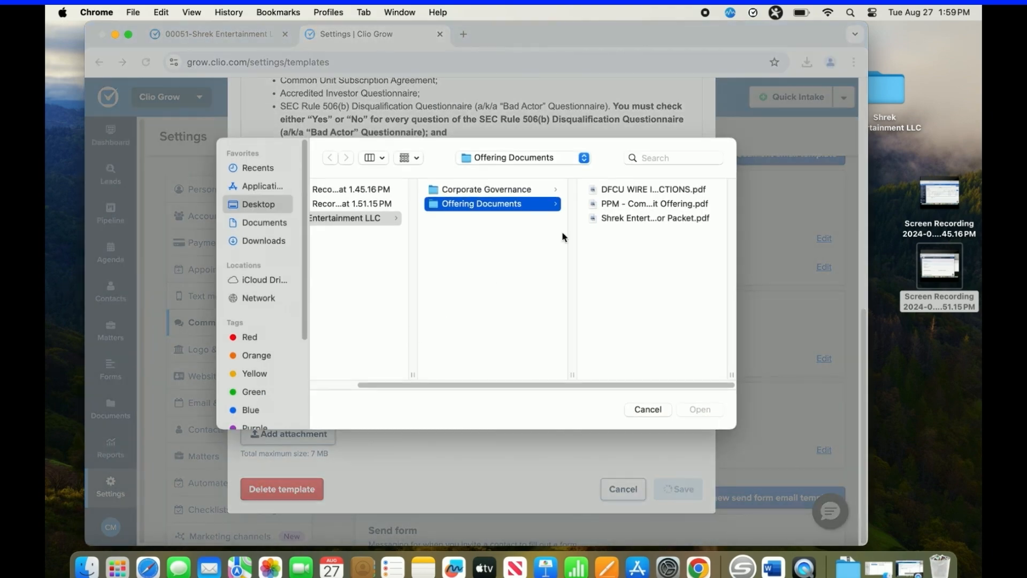
left_click(675, 190)
left_click(701, 409)
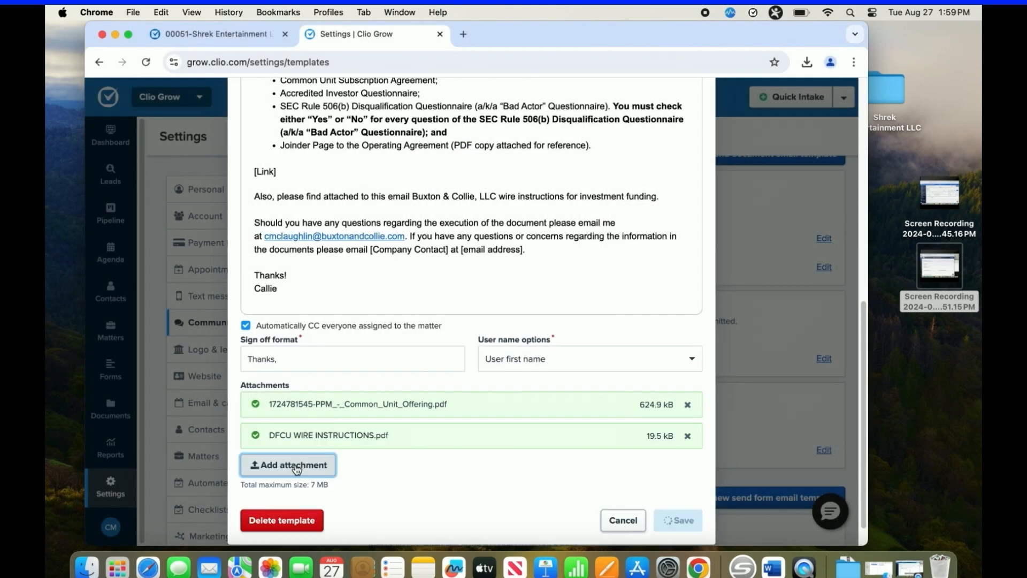
Attach the Operating Agreement, Org Chart 10.6.24 and Articles of Organization PDFs from the Corporate Governance folder and save the email template.
left_click(294, 465)
left_click(468, 190)
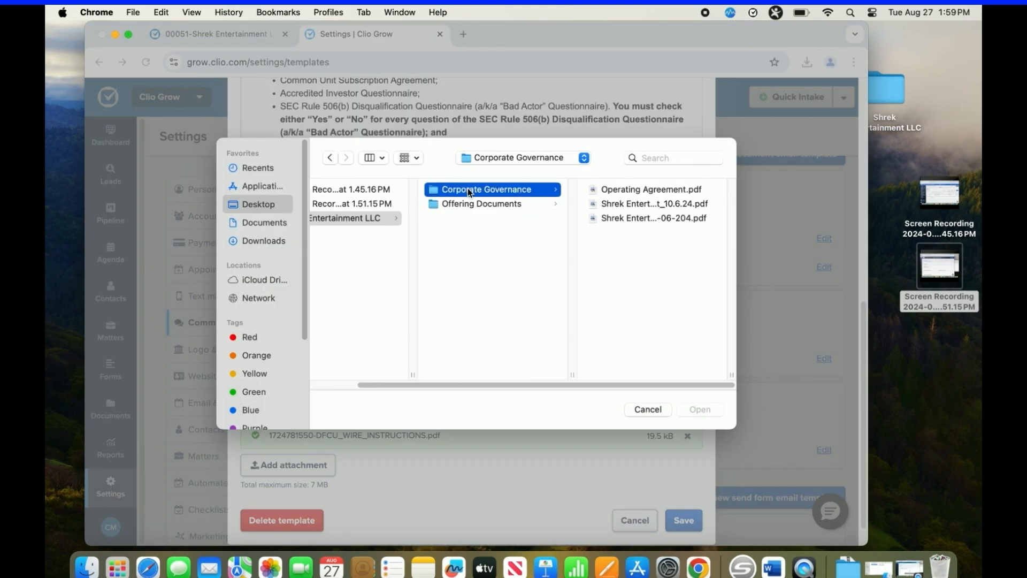
left_click(657, 191)
left_click(479, 219, "shift")
left_click(701, 409)
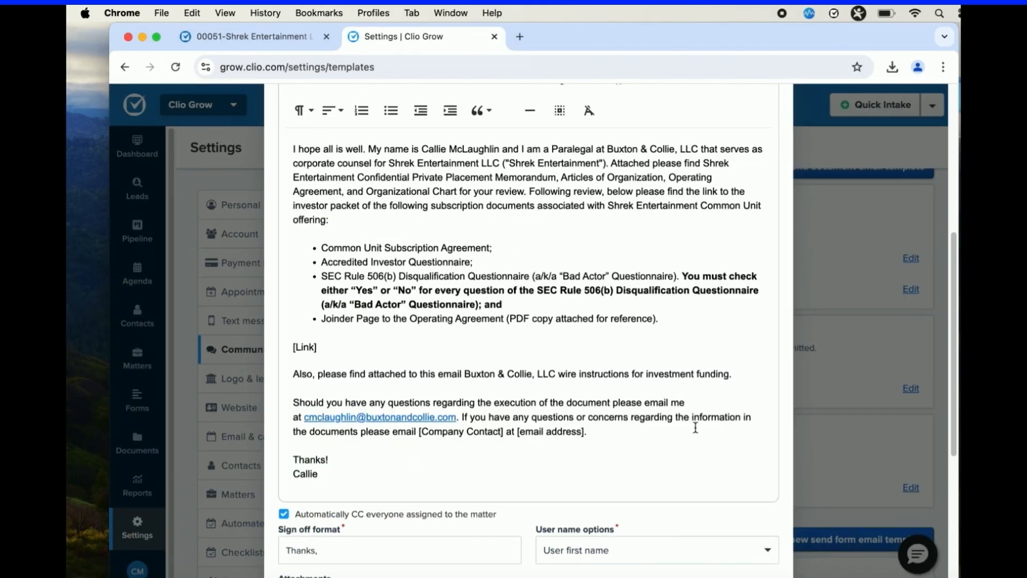
scroll(695, 428, "down", 3)
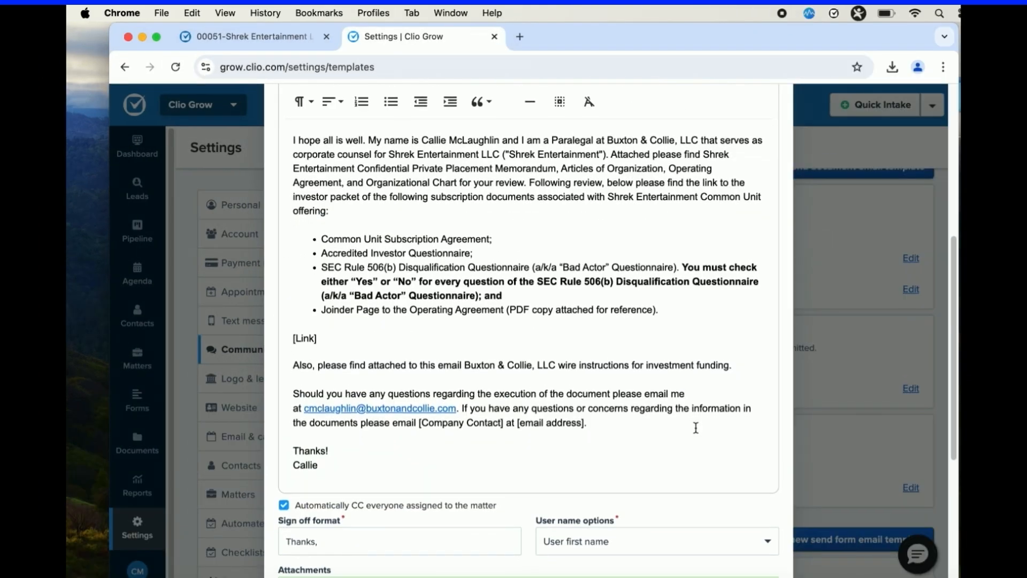
scroll(717, 450, "down", 3)
left_click(757, 530)
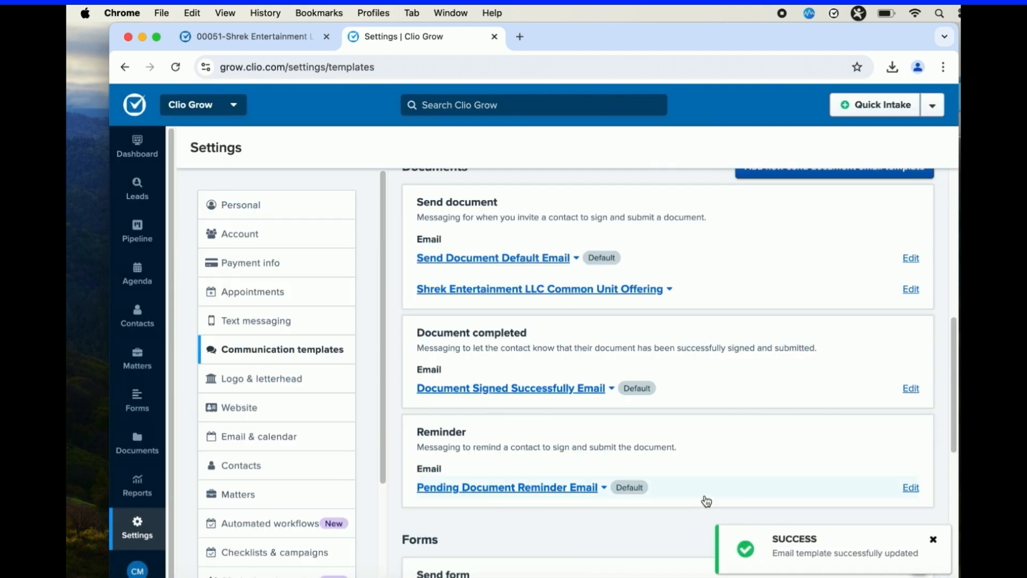
Open the Shrek Entertainment LLC - Securities Round matter.
left_click(134, 231)
left_click(283, 152)
left_click(447, 305)
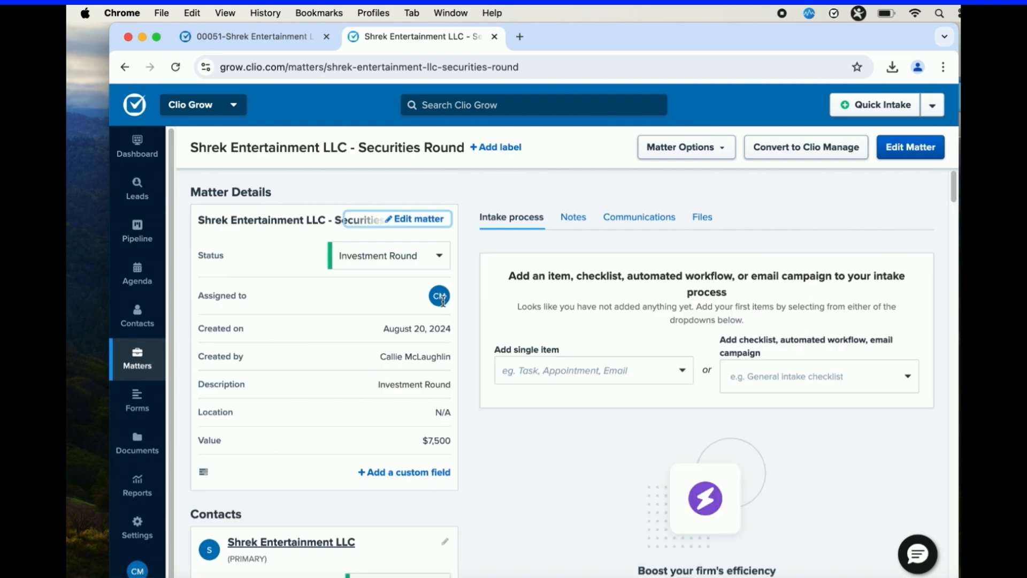
Prepare a document for the matter from the Shrek Entertainment - Common Unit Round template with the investor as signer.
left_click(658, 370)
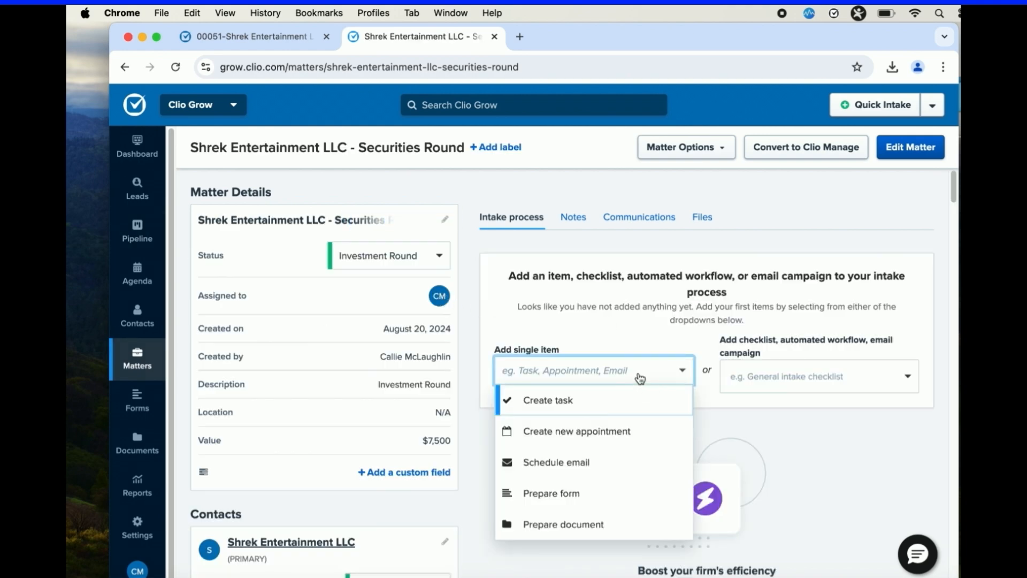
left_click(608, 524)
left_click(473, 202)
left_click(472, 214)
left_click(472, 238)
left_click(589, 311)
left_click(581, 338)
left_click(494, 432)
left_click(634, 459)
left_click(726, 491)
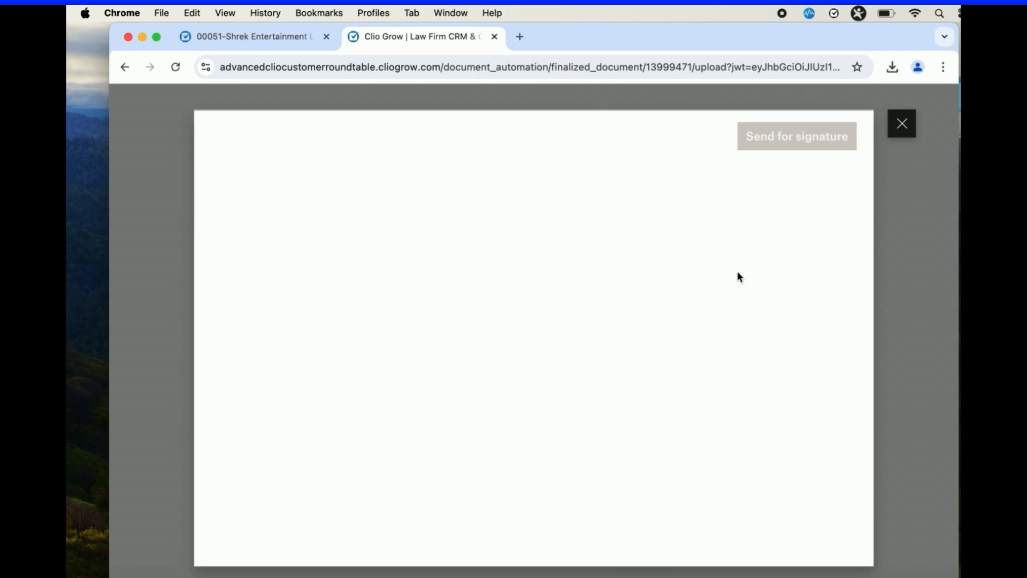
Review the prepared packet's prefilled values and signer fields through the joinder signature page and submit it for signature.
scroll(575, 302, "down", 10)
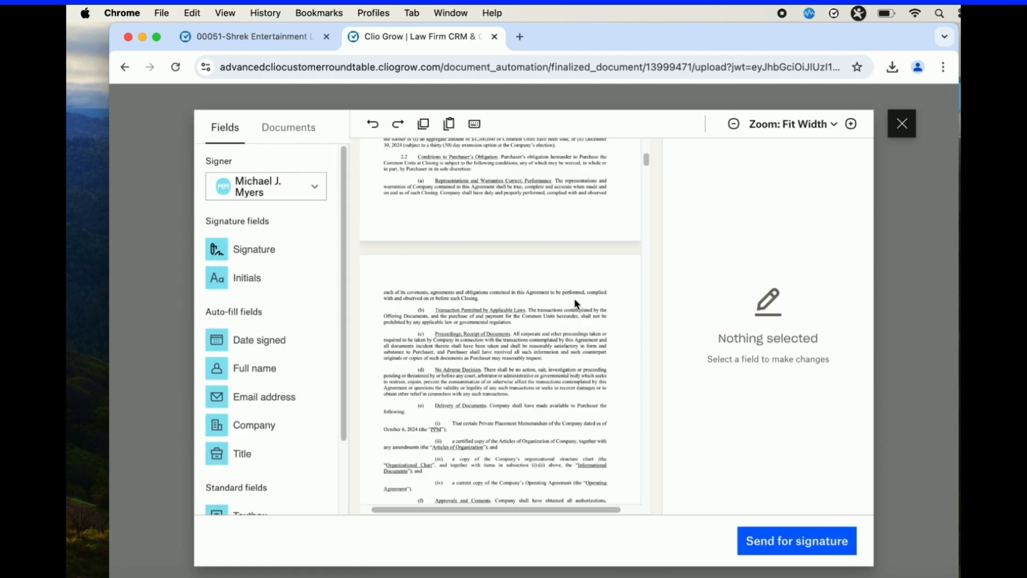
scroll(577, 301, "down", 20)
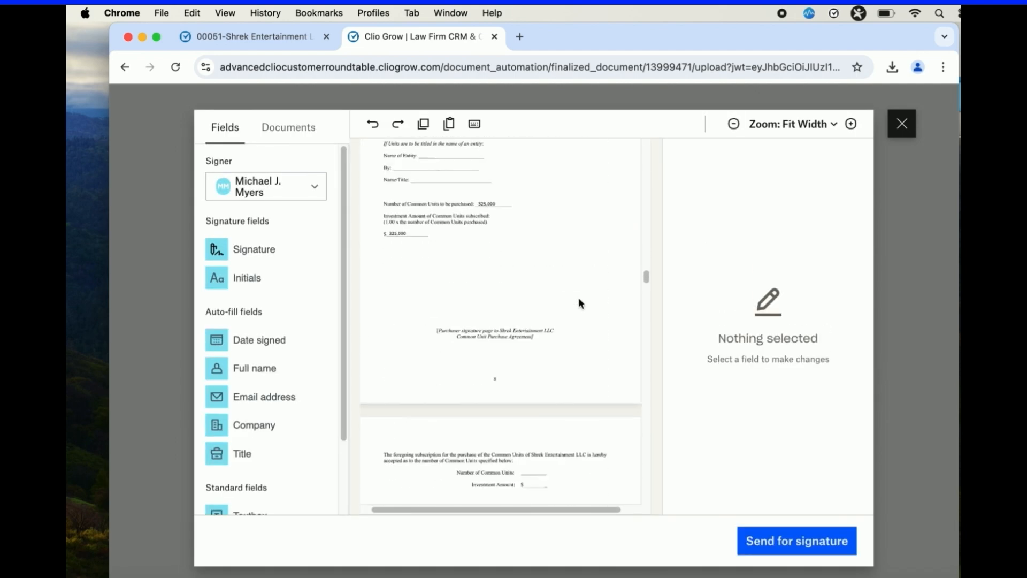
scroll(582, 303, "down", 15)
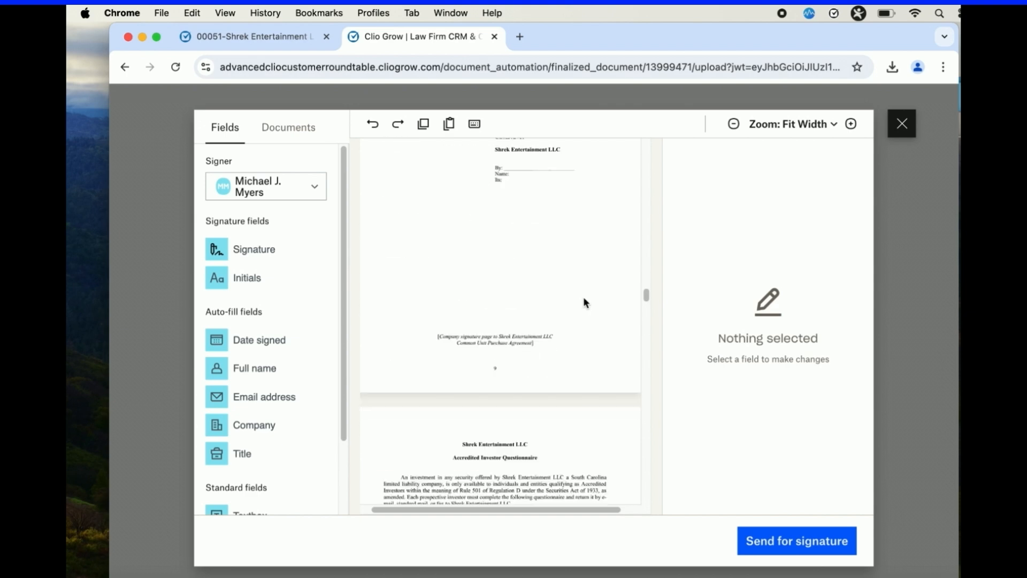
scroll(625, 362, "down", 15)
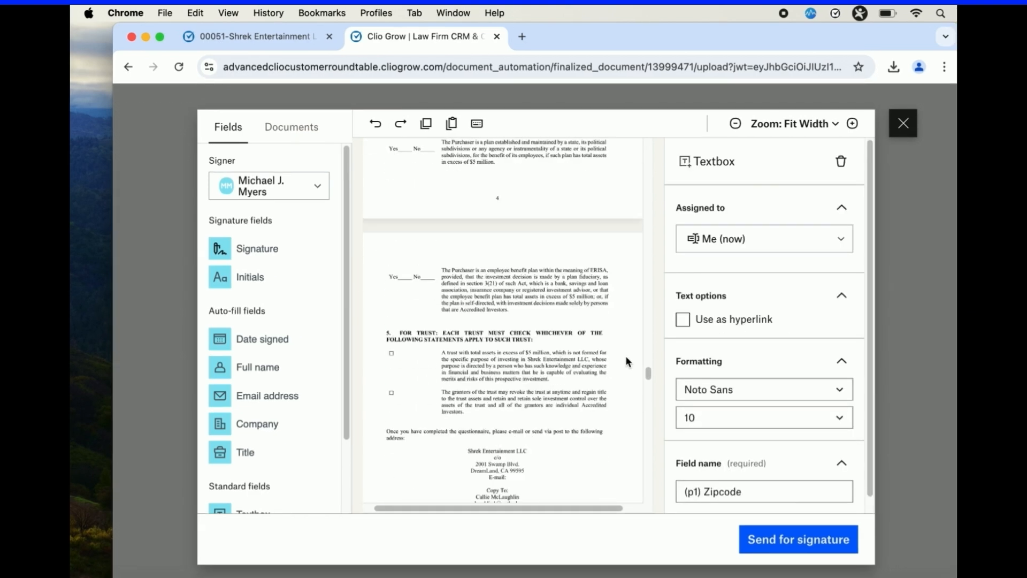
scroll(627, 362, "down", 15)
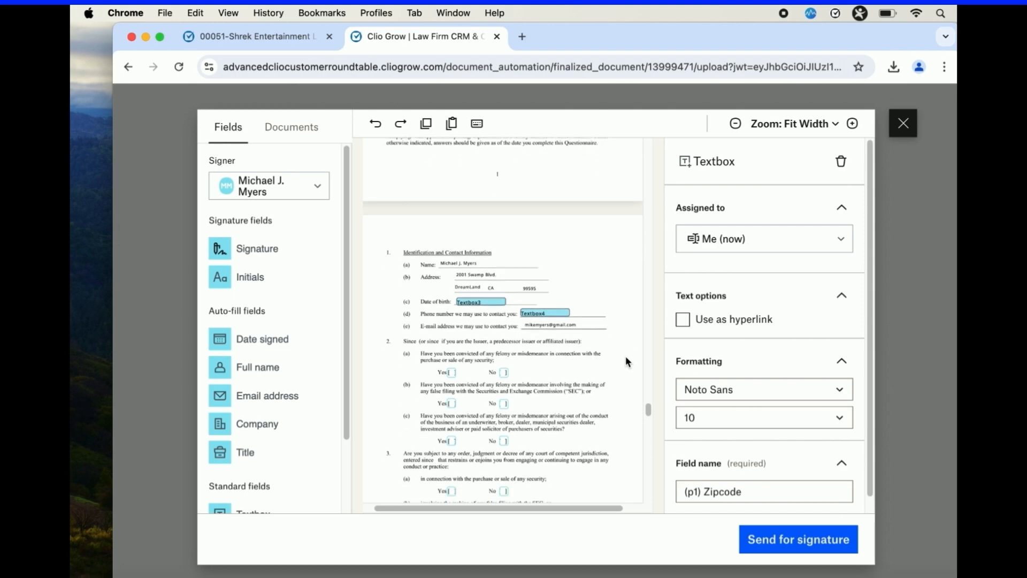
scroll(625, 355, "down", 10)
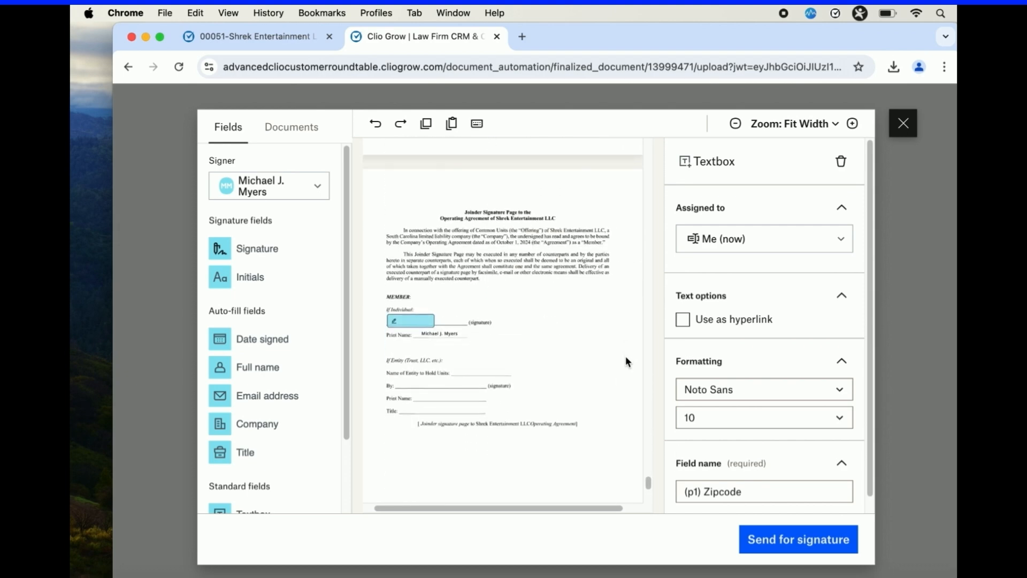
left_click(788, 539)
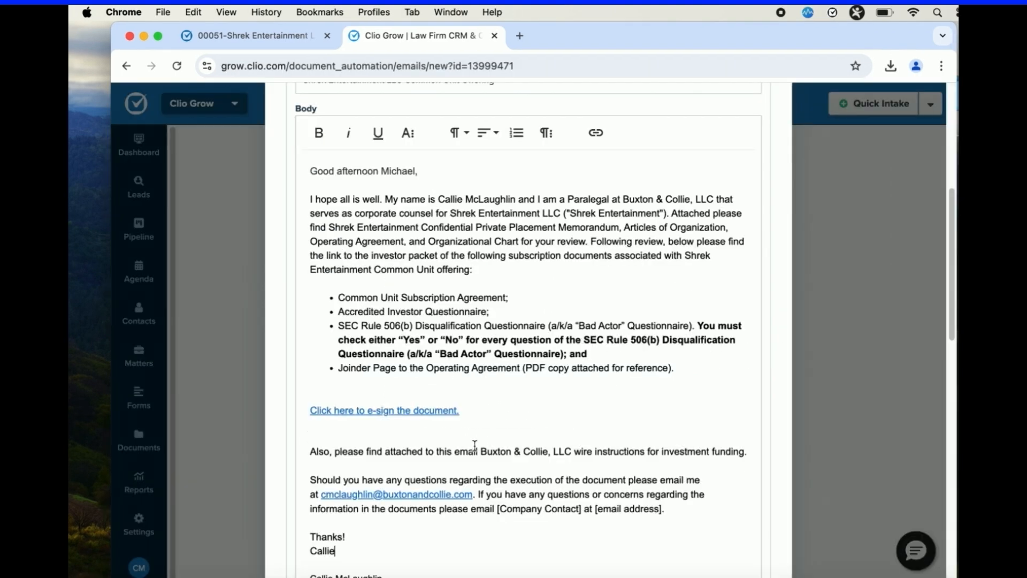
Send the document email with its five PDF attachments and decline scheduling a reminder.
scroll(475, 444, "down", 4)
scroll(480, 447, "down", 10)
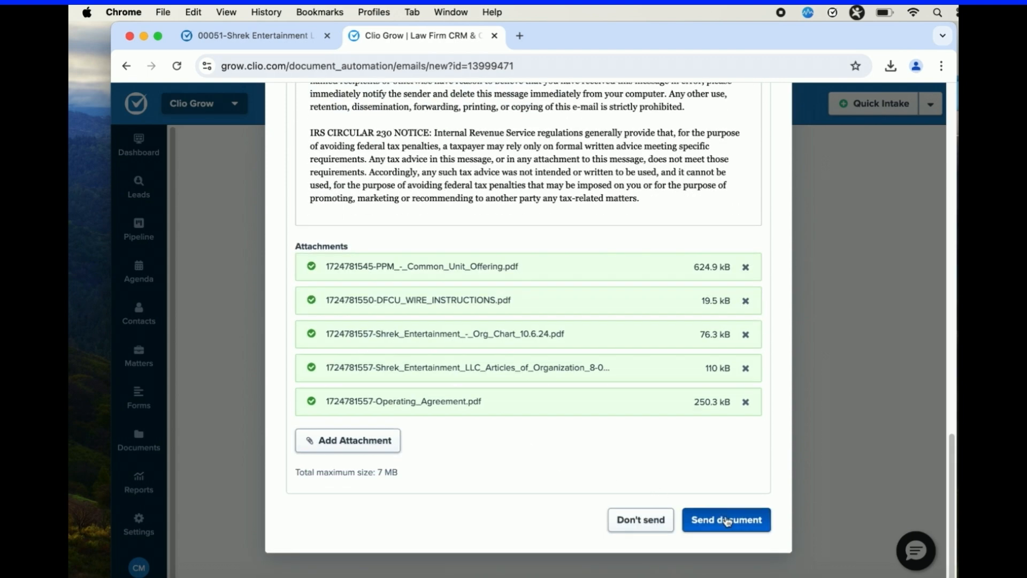
left_click(727, 520)
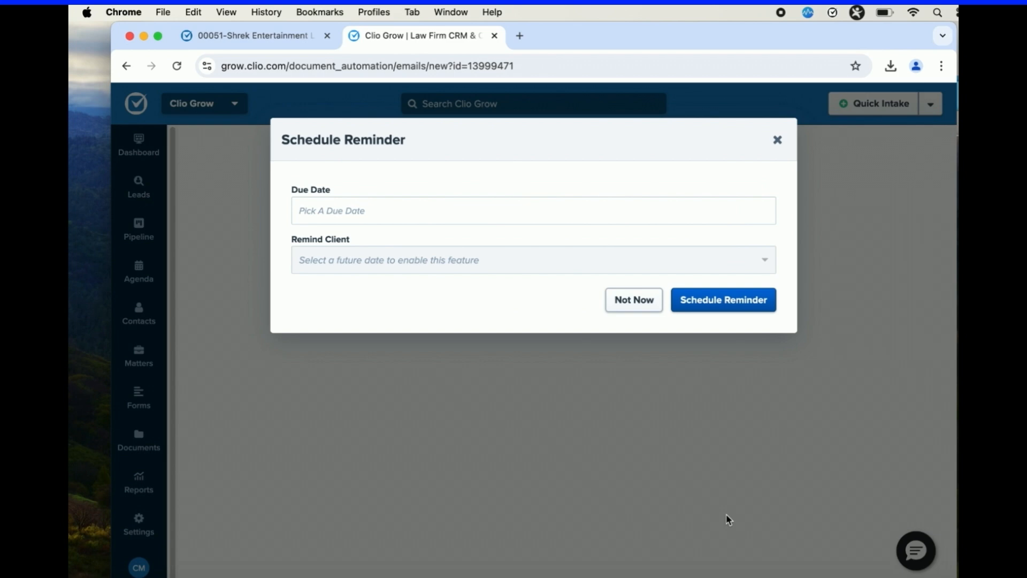
left_click(631, 301)
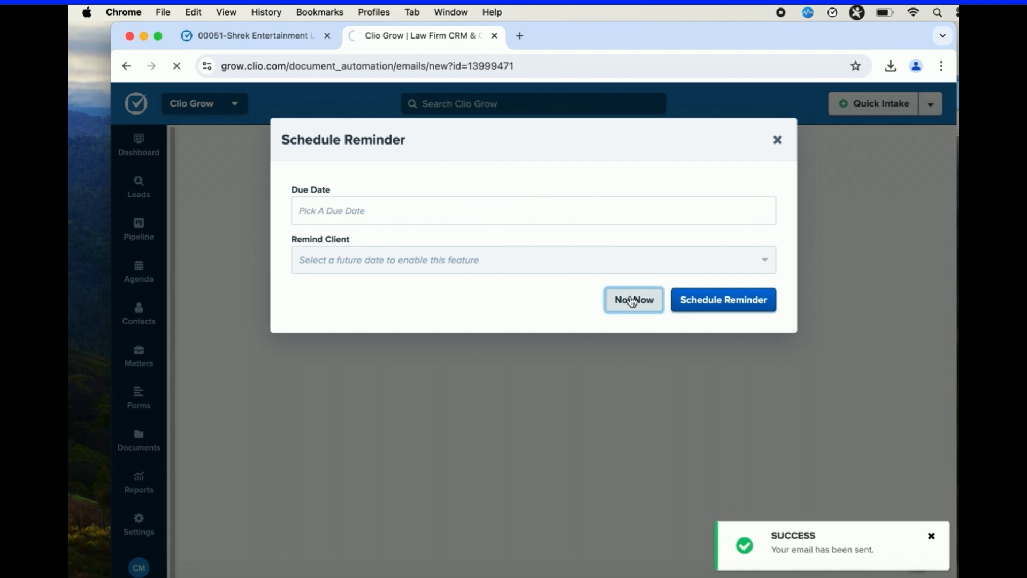
Check the matter's checklist and timeline entries for the sent document and email.
scroll(304, 437, "down", 5)
scroll(306, 436, "down", 1)
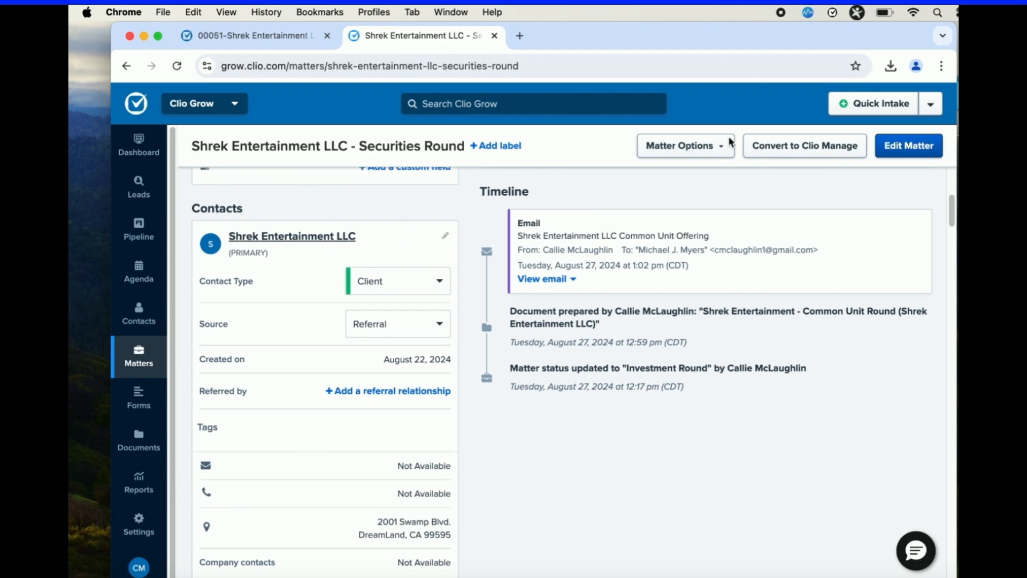
scroll(674, 244, "up", 5)
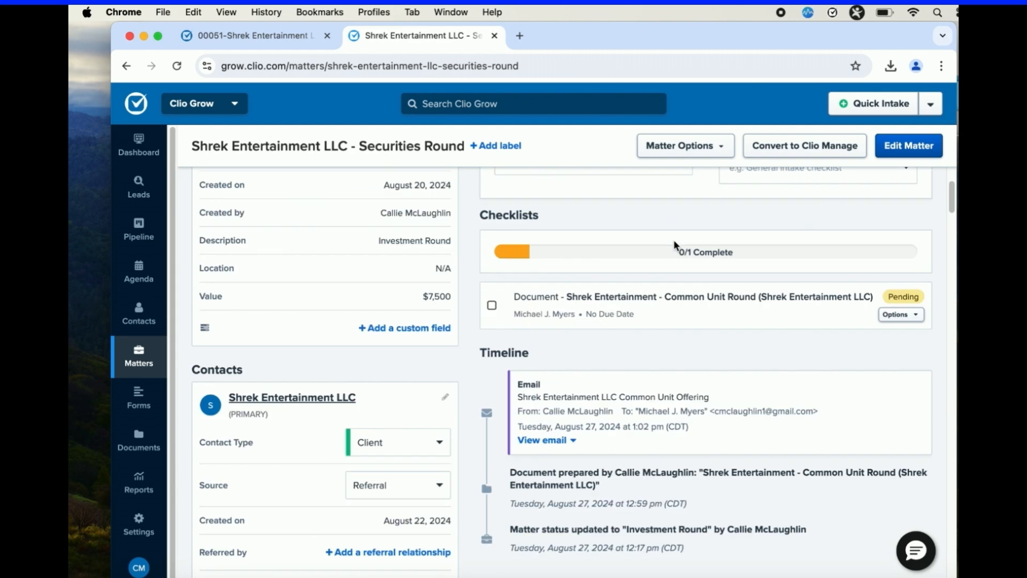